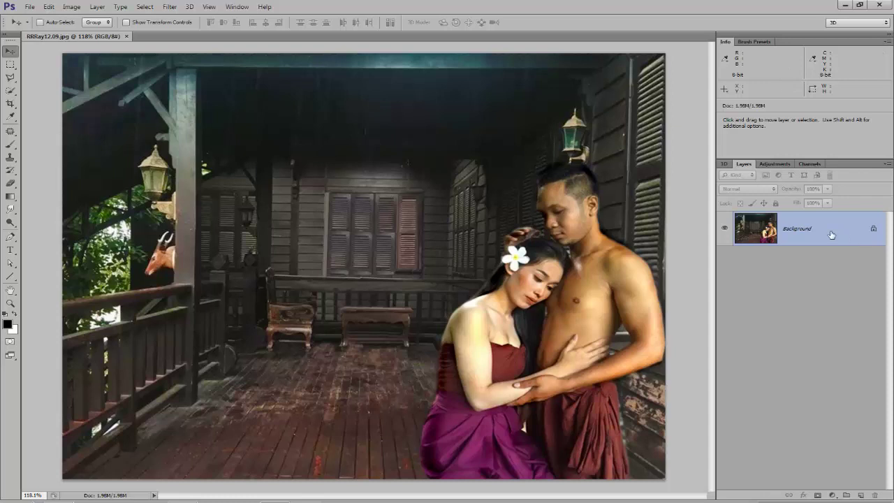
- Add a Gradient fill layer above the Background and move the gradient's end color stop to the 0% location
click(831, 495)
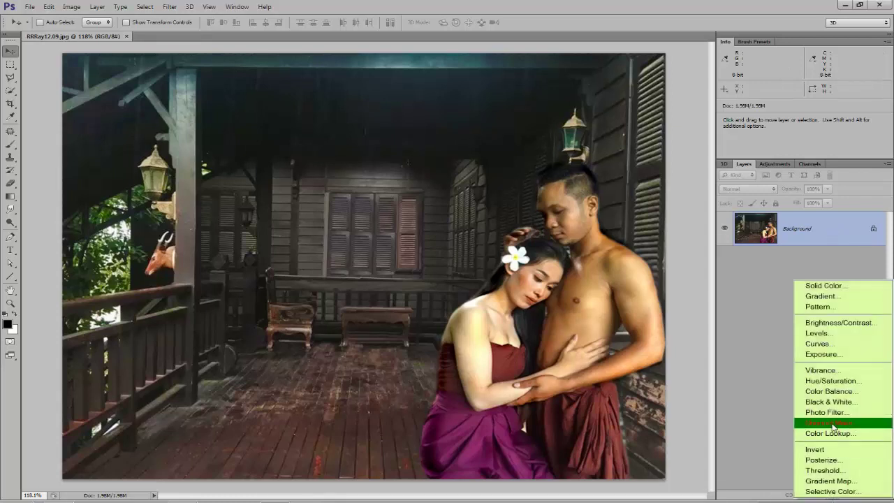
click(832, 302)
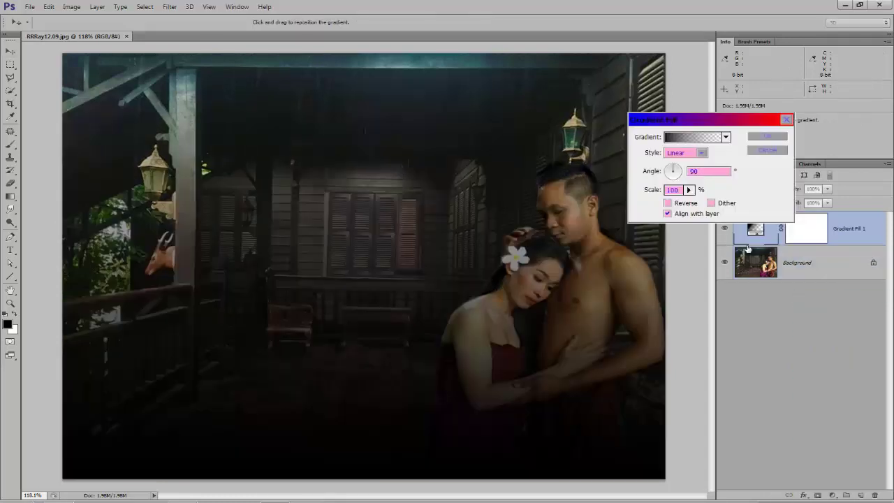
click(708, 138)
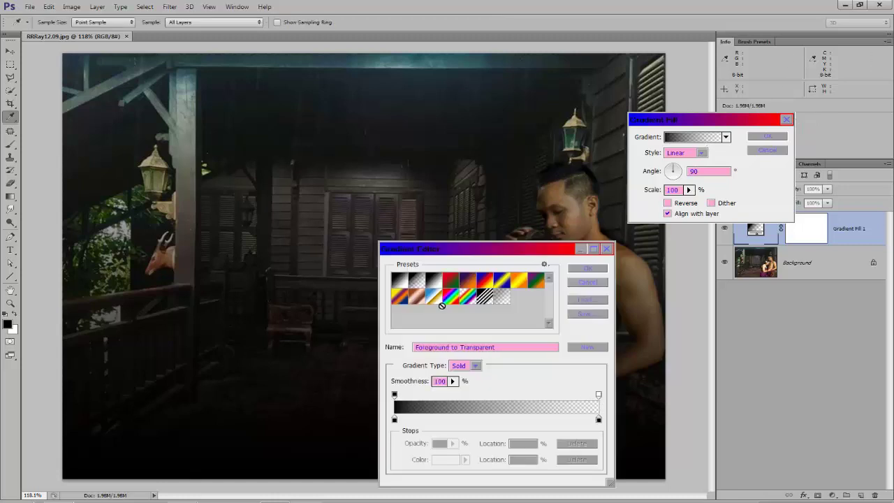
click(598, 419)
drag(599, 421, 394, 421)
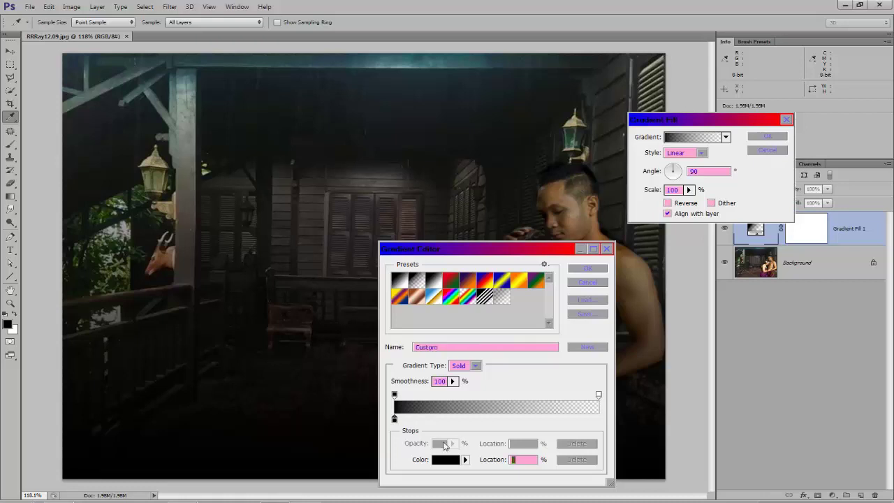
- Set the gradient's color stop to a pale cream and accept the edited gradient
click(447, 462)
drag(723, 286, 736, 285)
click(597, 175)
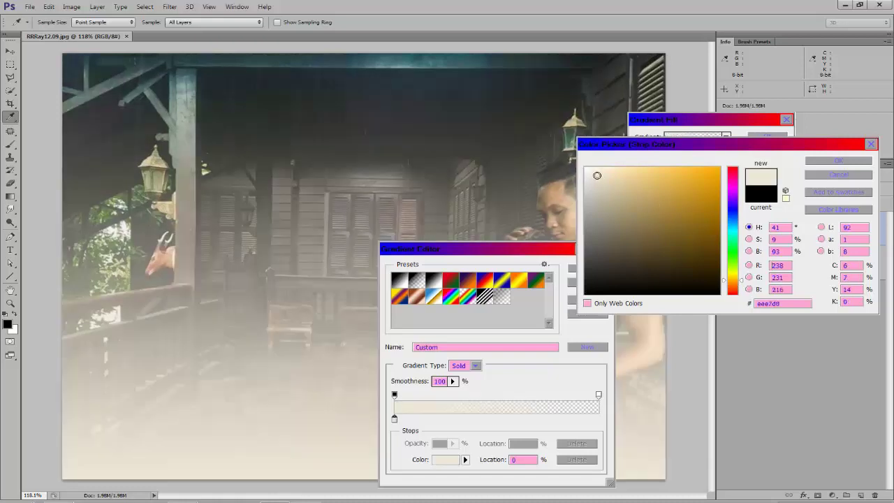
click(605, 173)
click(596, 173)
click(828, 166)
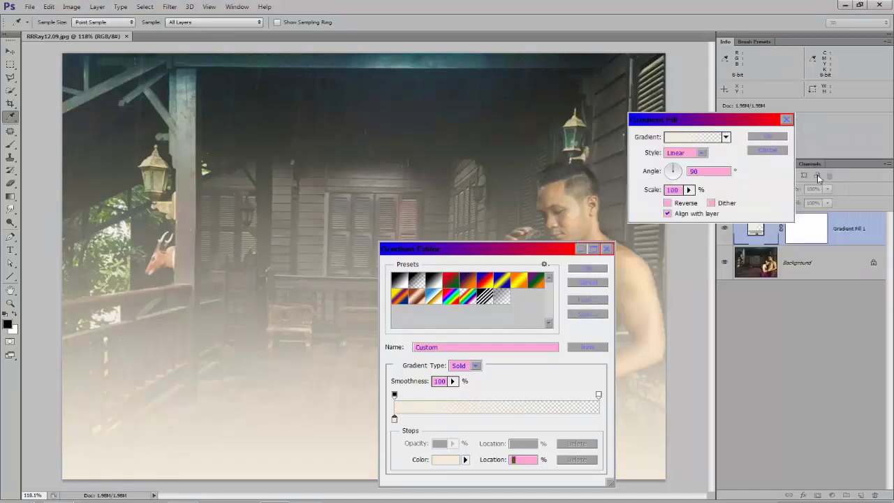
click(589, 270)
- Set the gradient fill's style to Radial and reposition its glow in the upper-left corner of the photo
click(701, 154)
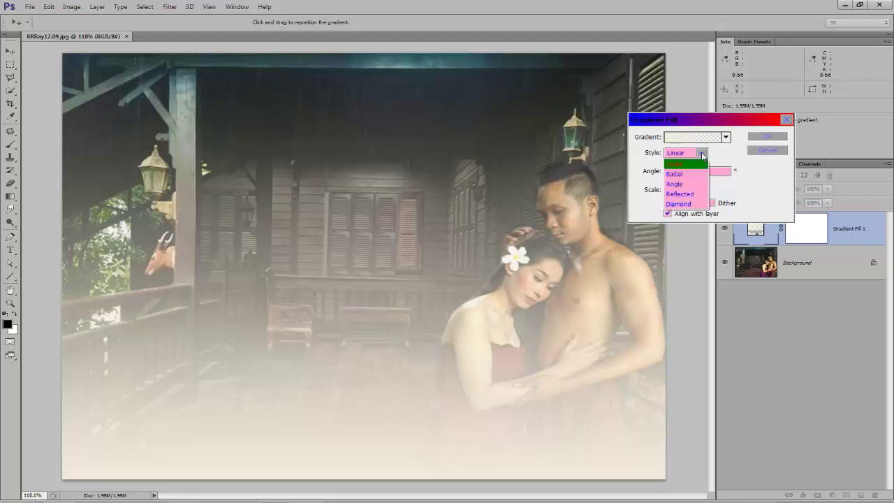
click(683, 175)
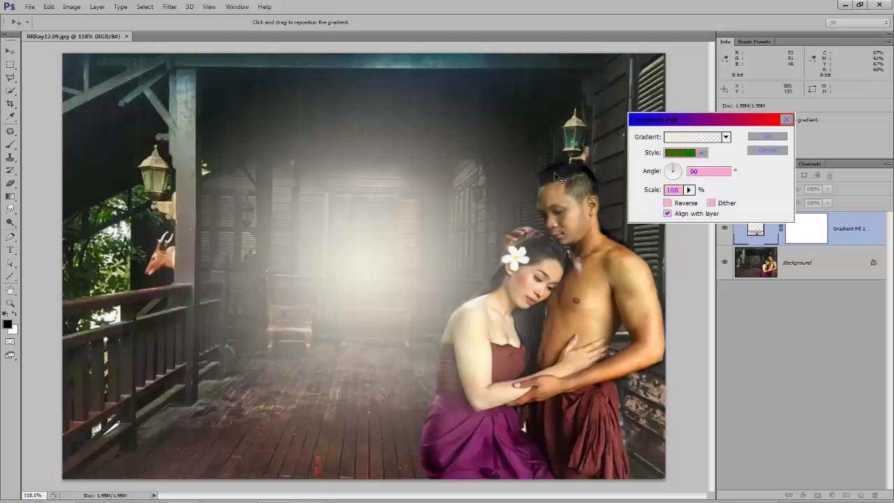
drag(388, 258, 185, 105)
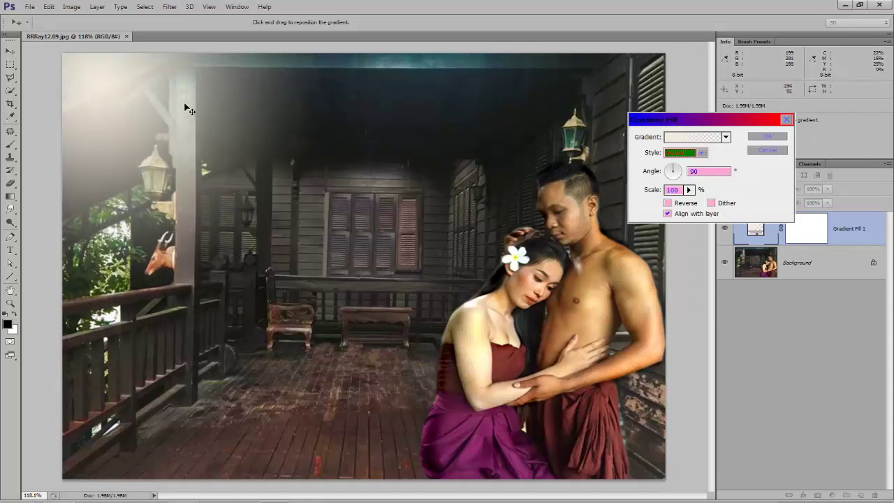
click(767, 136)
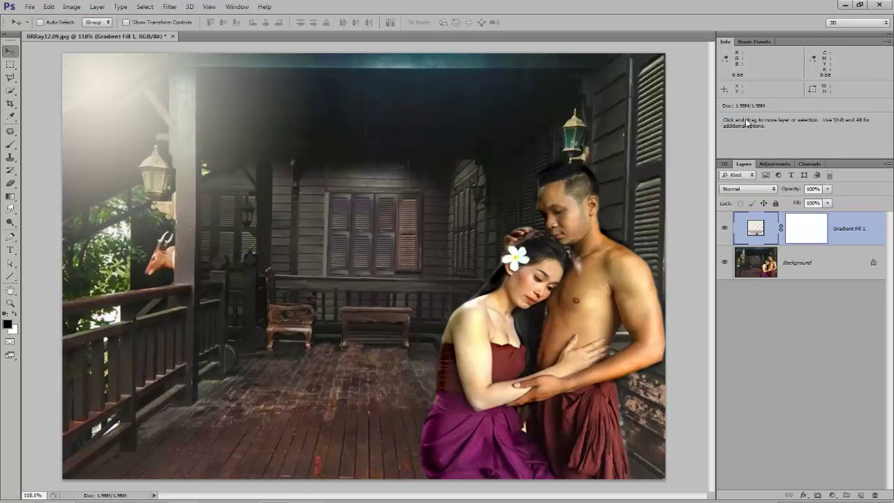
- Set the gradient fill layer's blend mode to Soft Light and duplicate the layer
click(755, 190)
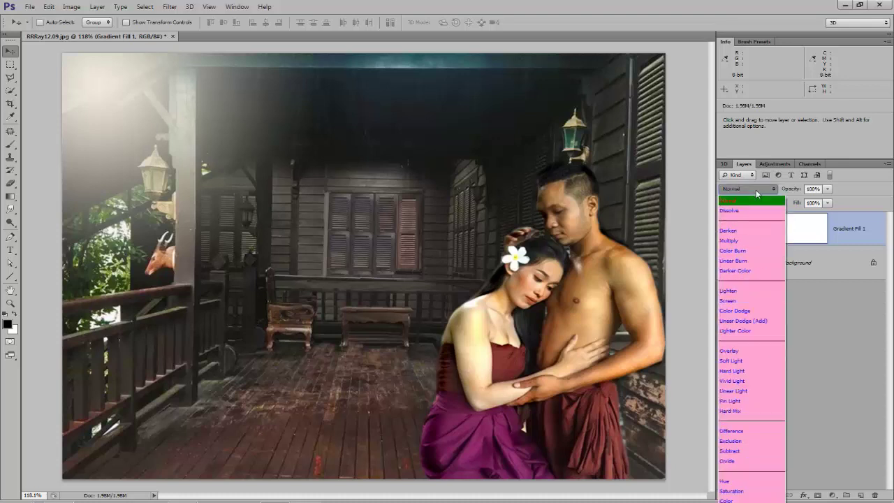
click(745, 361)
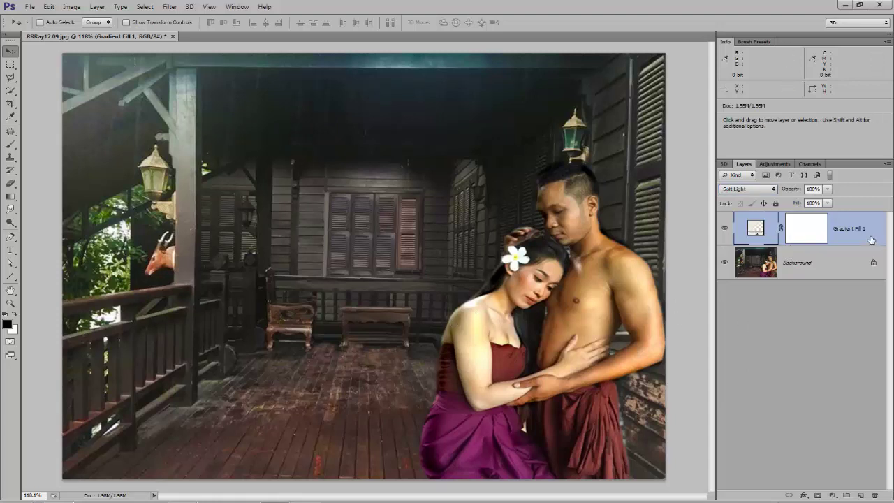
drag(870, 240, 862, 495)
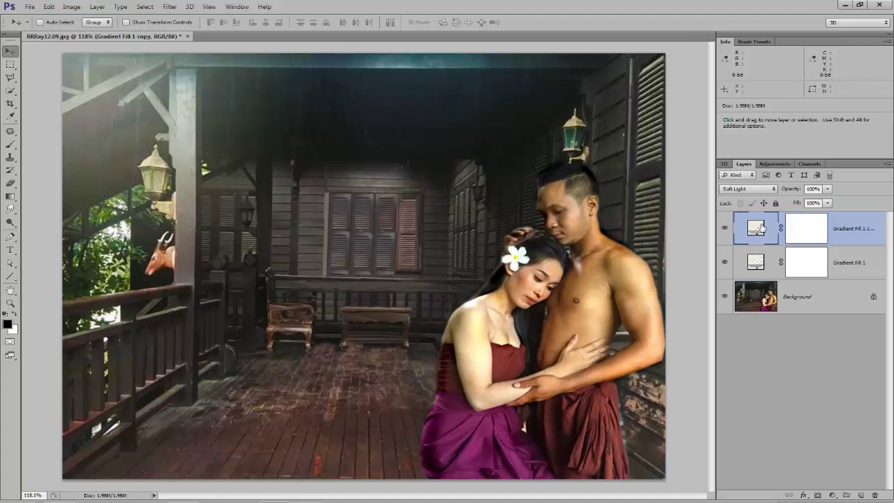
- Set the duplicated gradient layer's blend mode to Screen and its gradient scale to 139%
click(756, 189)
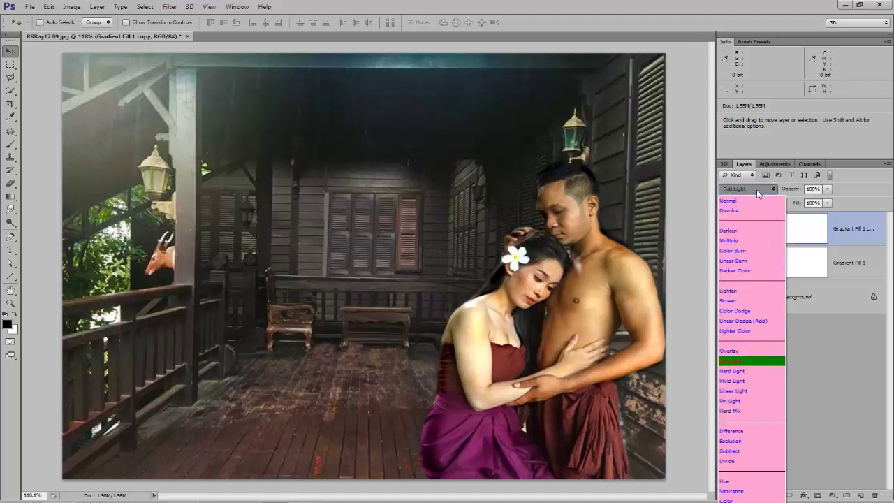
click(738, 301)
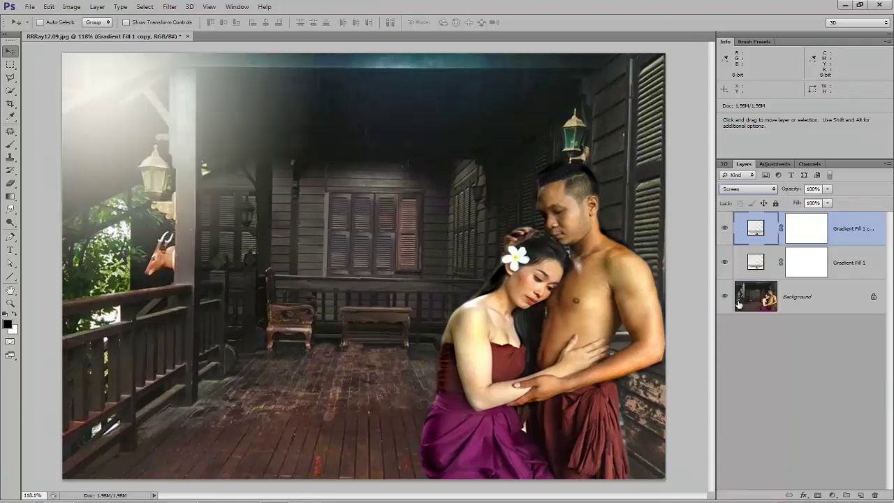
double_click(756, 229)
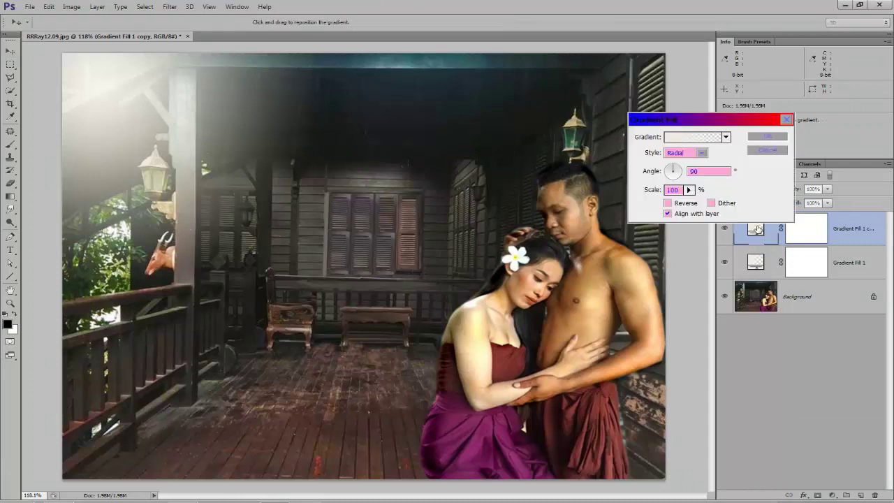
drag(714, 121, 660, 122)
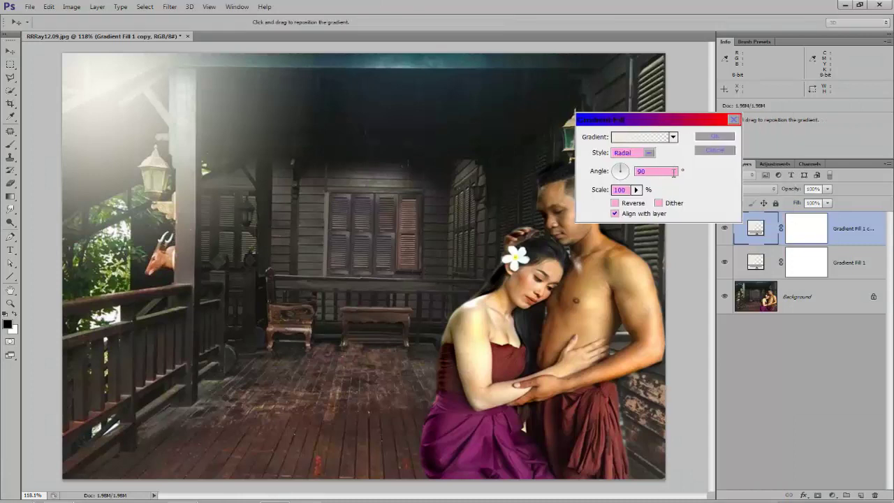
click(636, 190)
drag(639, 203, 641, 203)
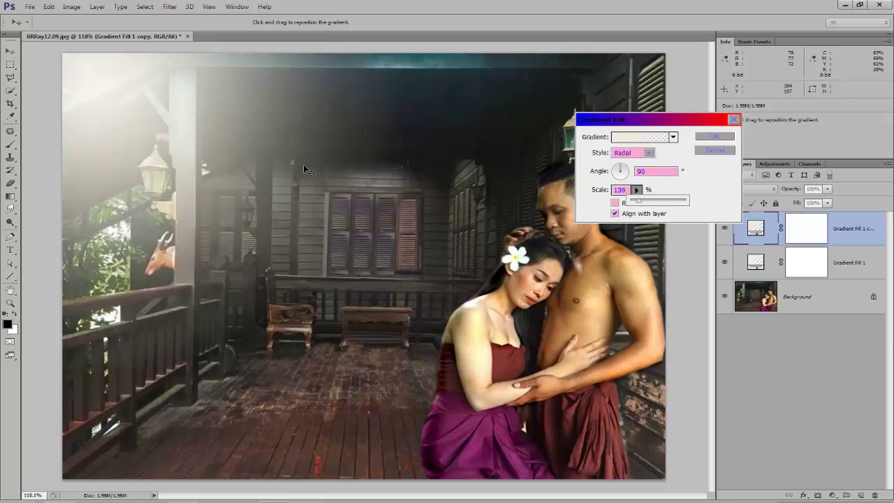
click(714, 137)
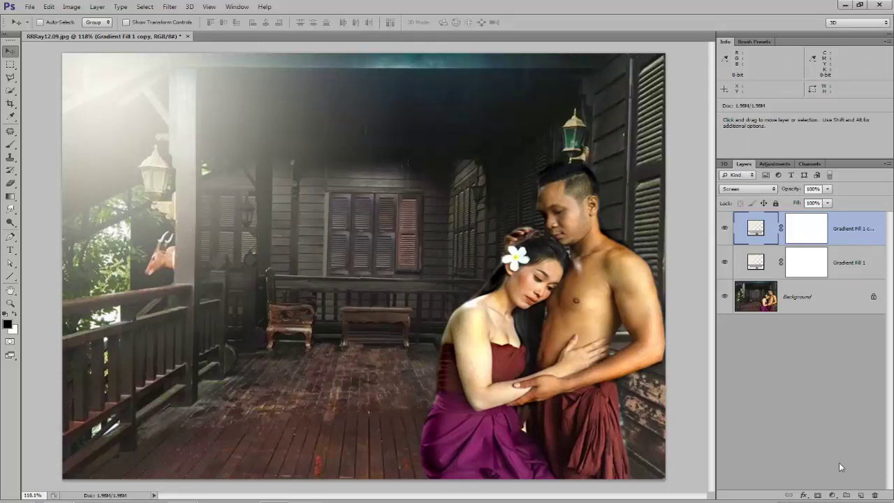
- Add a second Gradient fill layer on top and change its gradient type to Noise
click(833, 495)
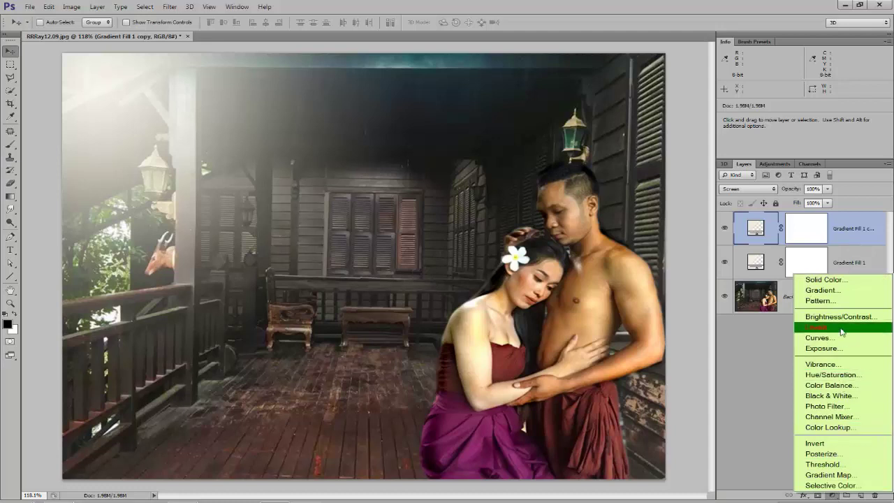
click(841, 290)
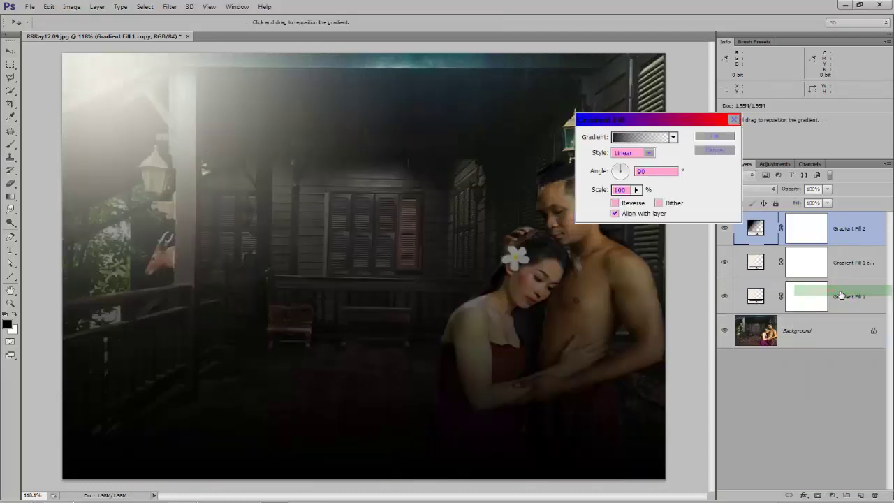
click(650, 153)
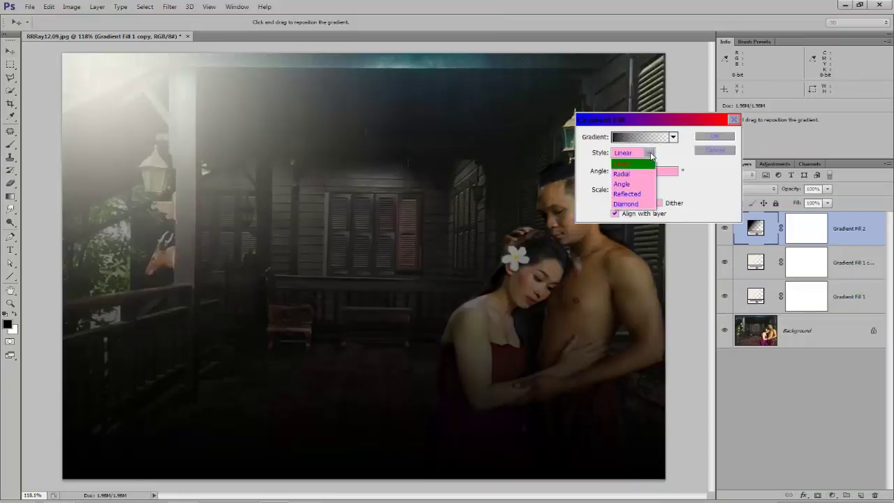
click(651, 151)
click(648, 142)
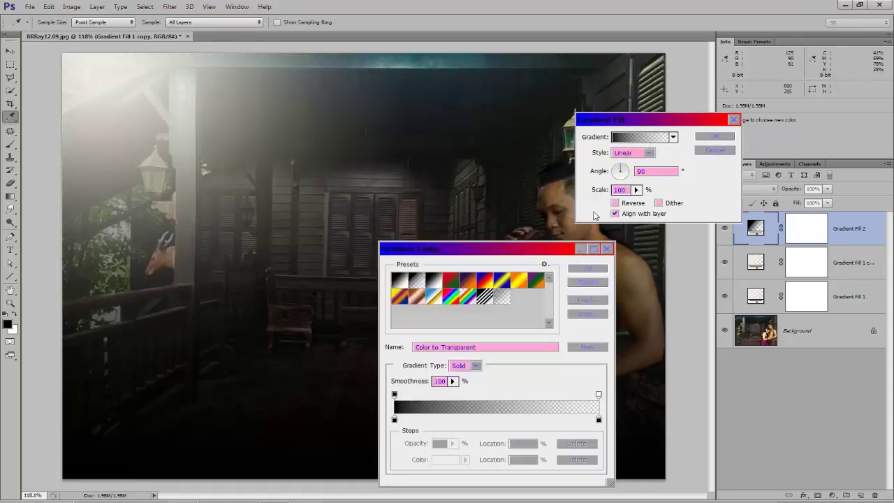
click(418, 287)
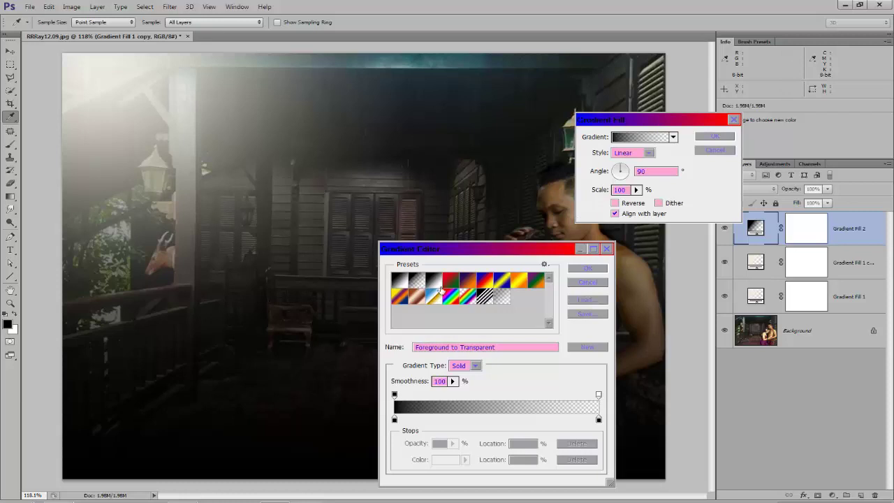
click(475, 365)
click(462, 388)
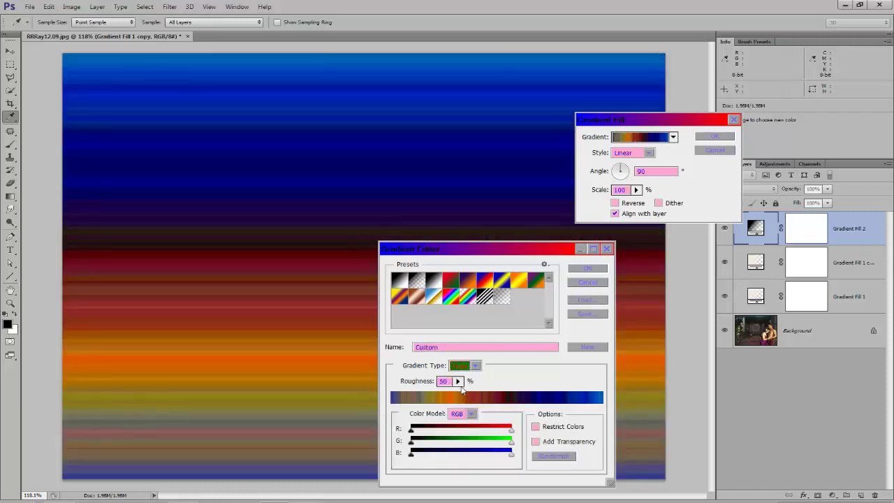
- Switch the noise gradient's color model to HSB, reduce its saturation to zero, randomize the pattern and accept it
drag(521, 250, 500, 183)
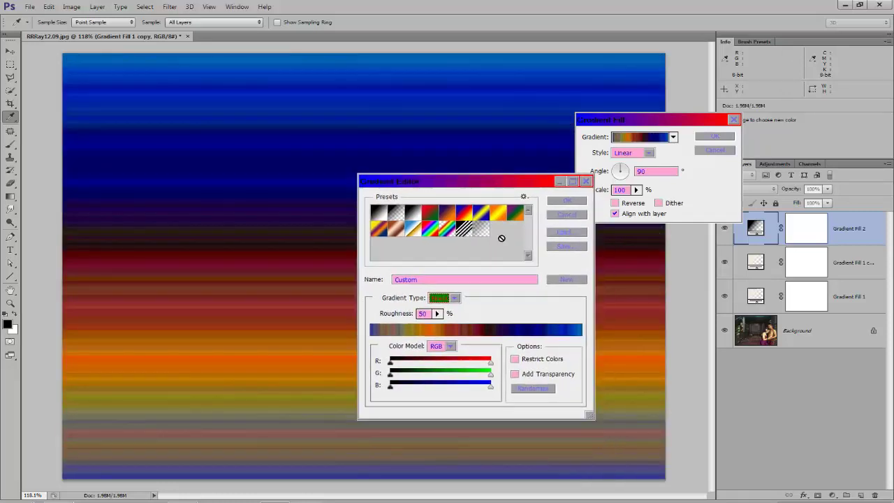
click(444, 346)
click(444, 360)
drag(492, 381, 391, 377)
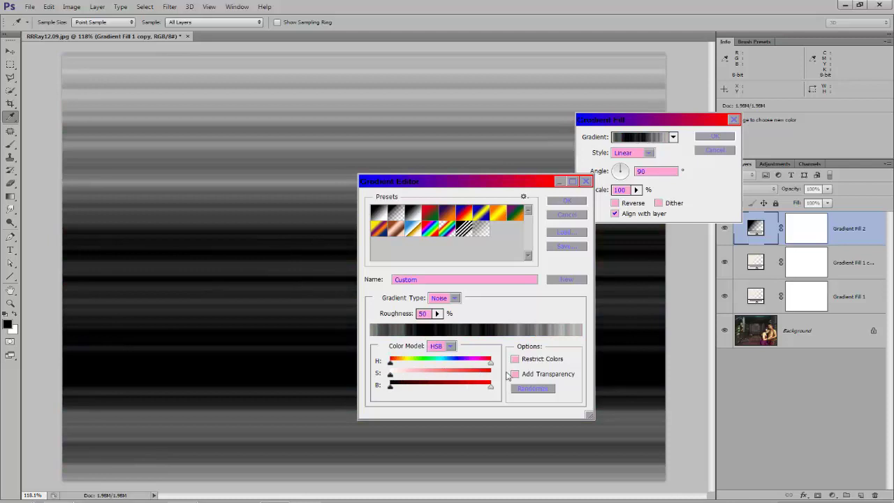
click(532, 389)
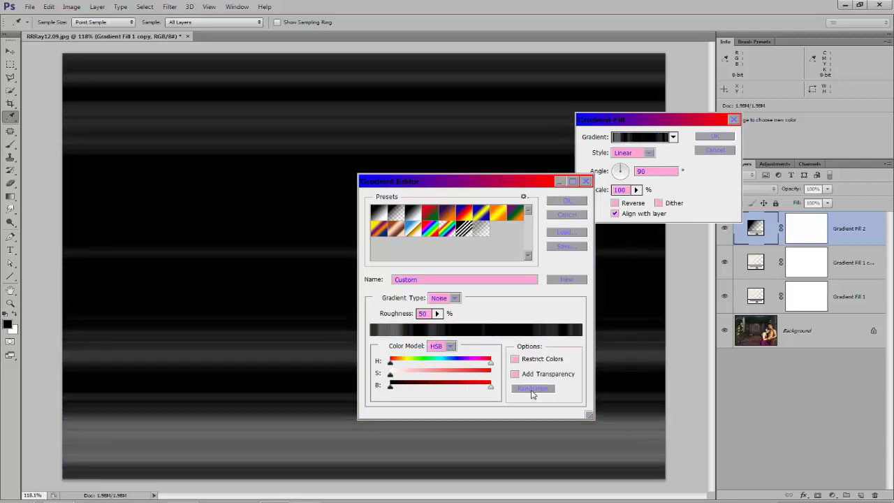
click(568, 202)
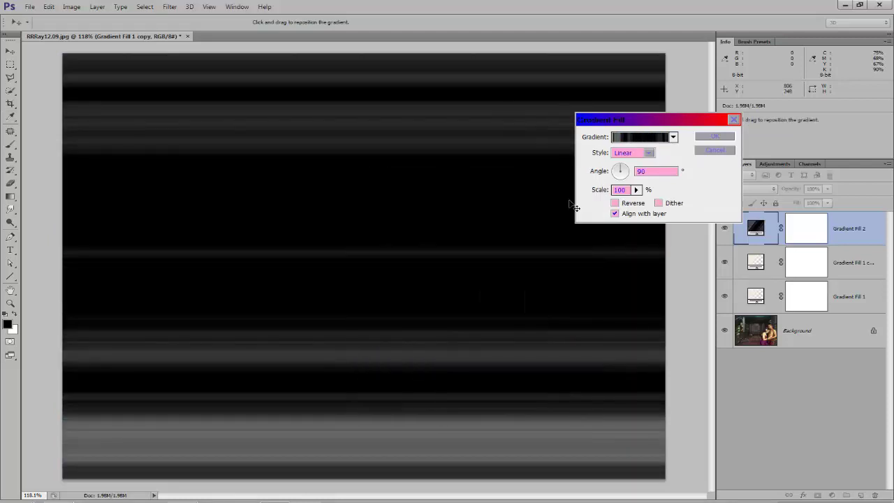
- Set the noise gradient's style to Angle, rotate its rays toward the lower right and place their origin in the photo's upper-left corner
click(650, 155)
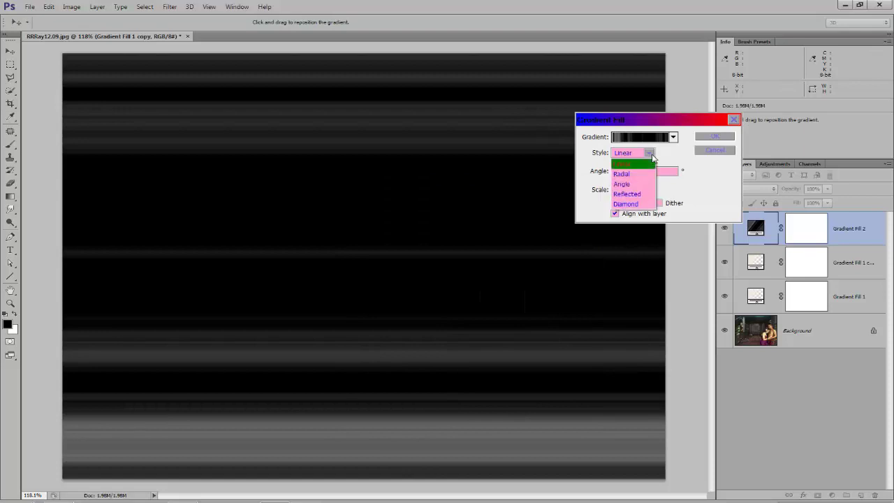
click(630, 186)
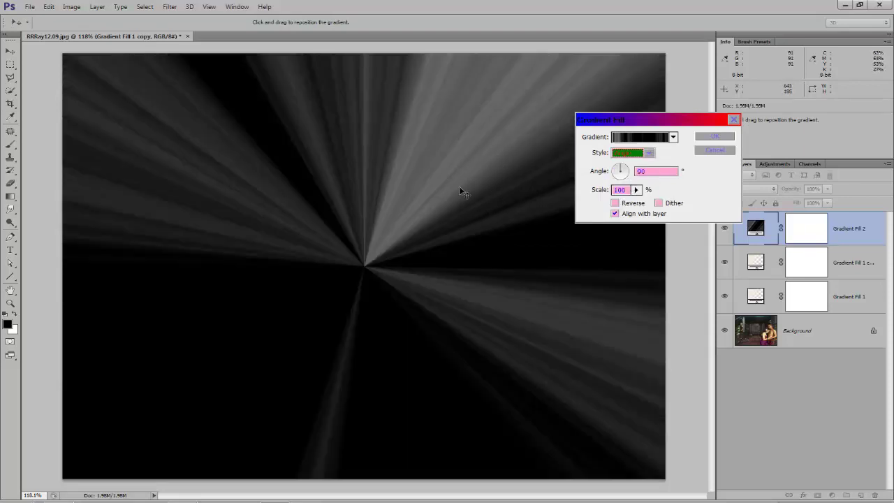
drag(384, 263, 315, 275)
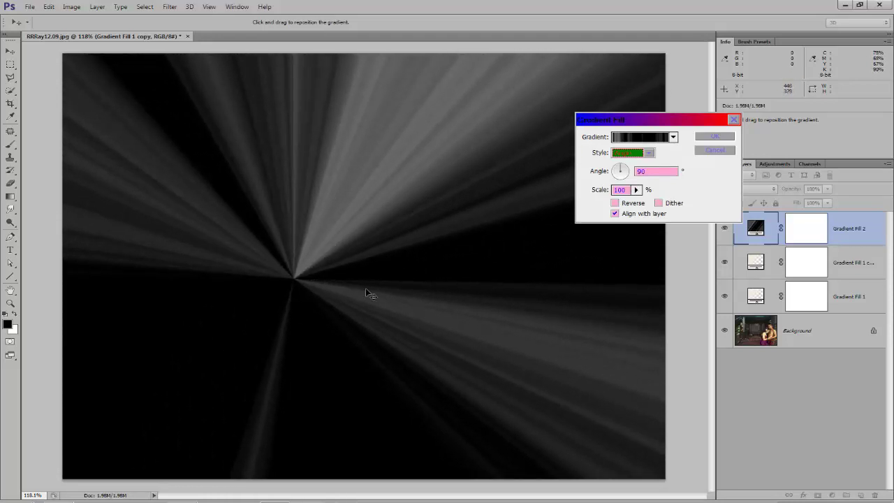
click(621, 172)
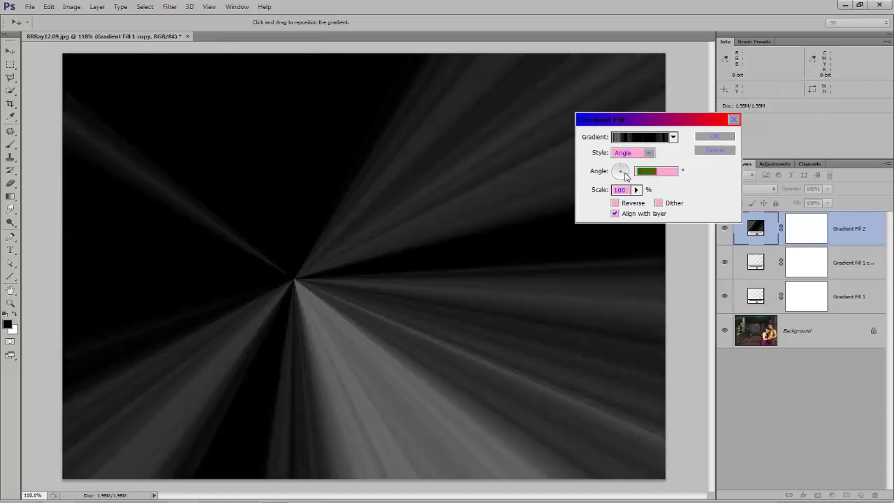
drag(302, 286, 130, 108)
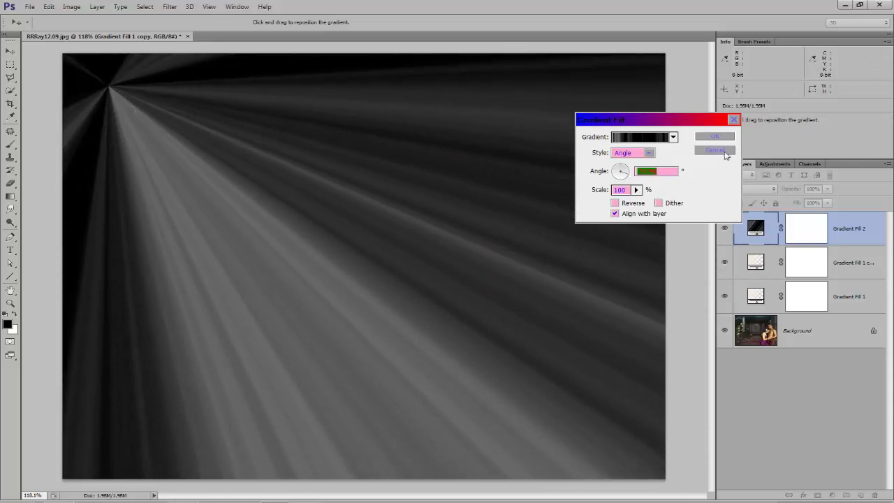
click(714, 136)
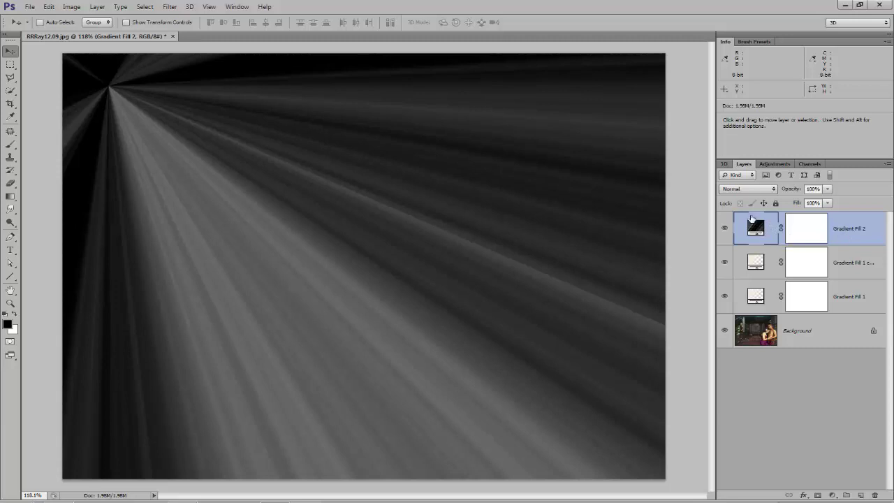
- Set the noise gradient layer's blend mode to Screen and reposition its ray origin within the glow at the photo's upper-left corner
click(751, 188)
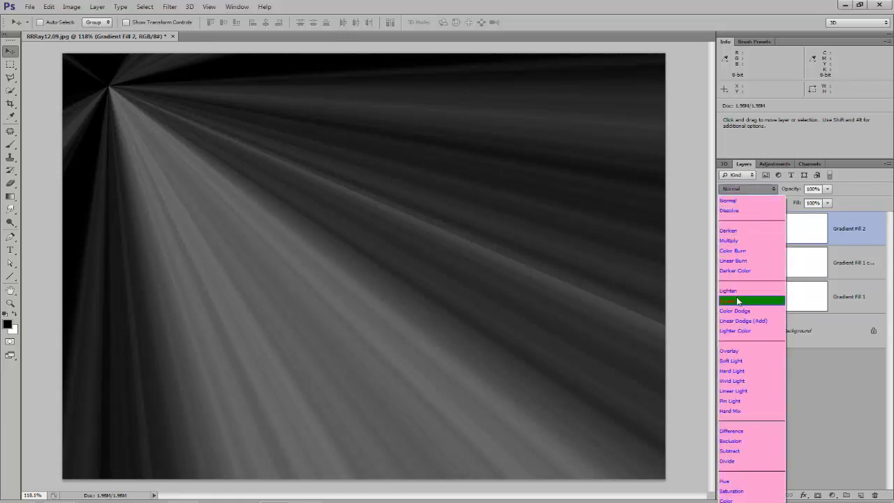
click(737, 301)
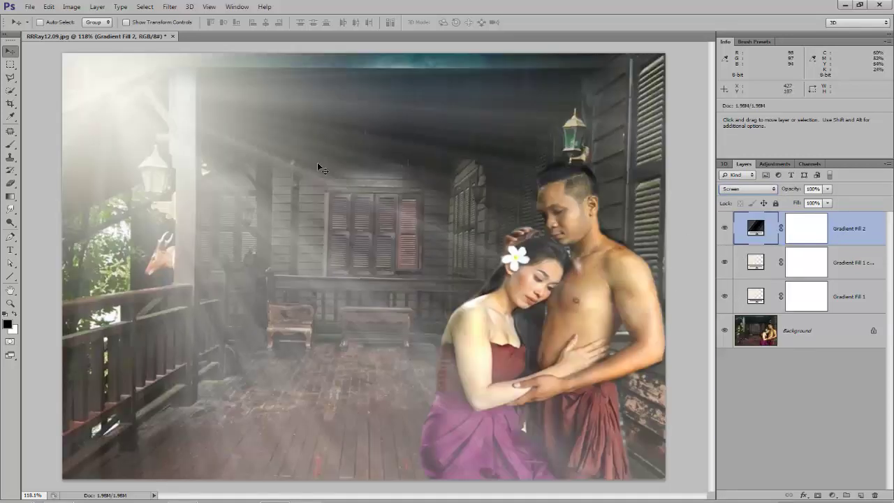
click(91, 102)
drag(100, 109, 109, 121)
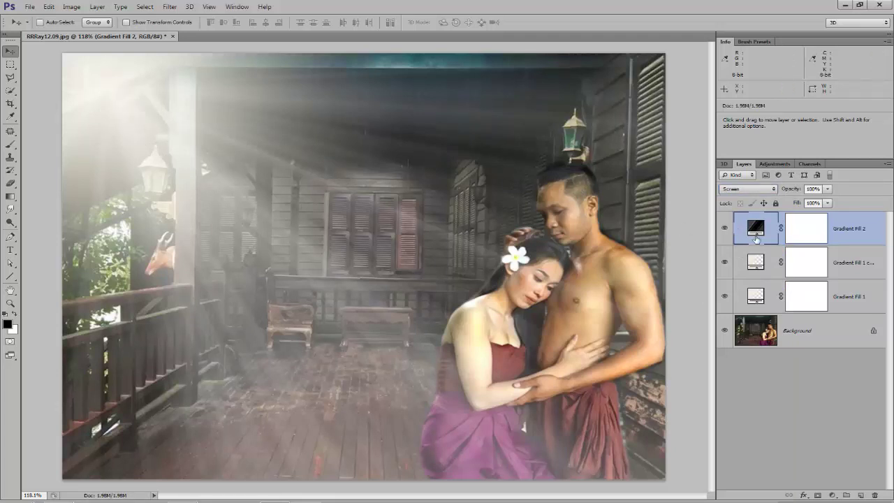
drag(194, 153, 171, 136)
double_click(756, 235)
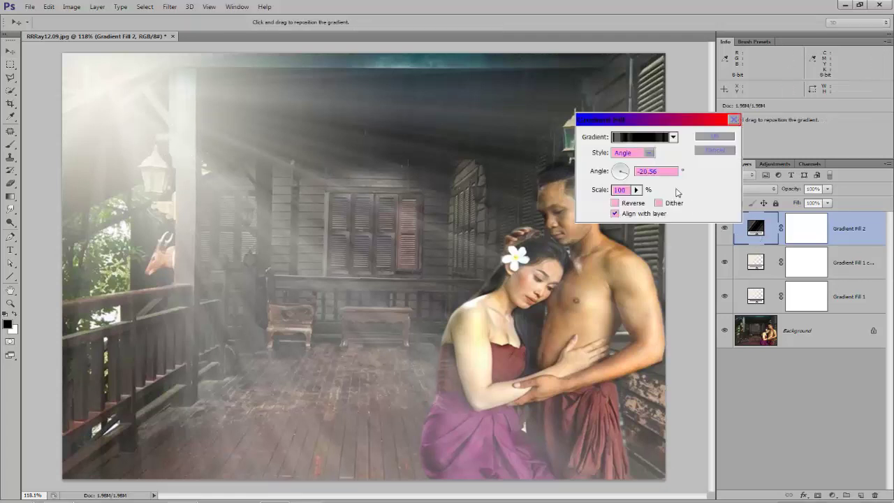
drag(278, 168, 219, 139)
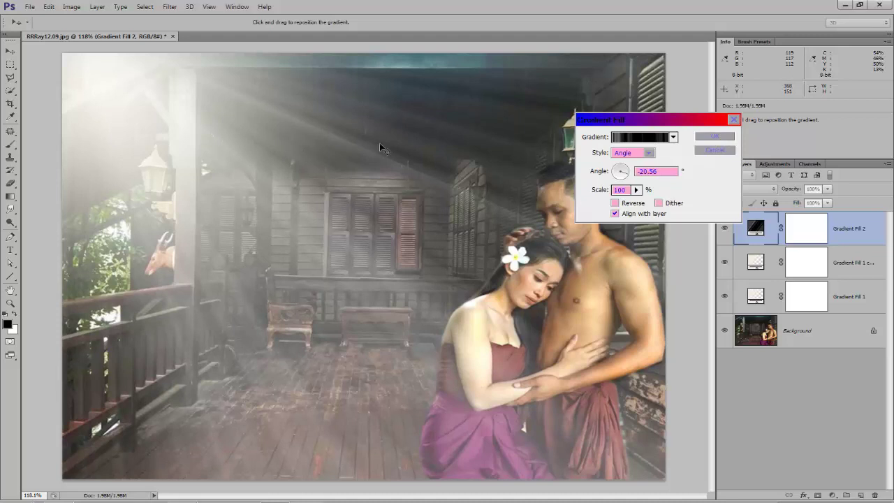
click(707, 137)
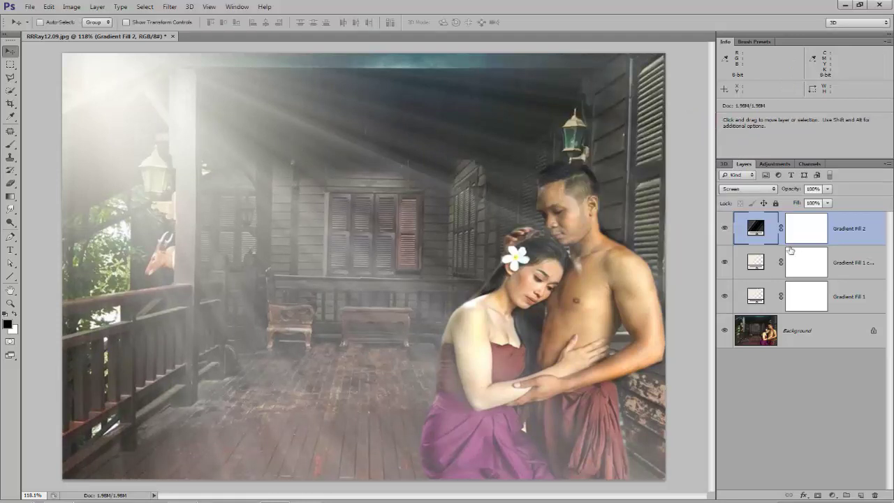
- Add a Levels adjustment clipped to the noise gradient layer, with input levels 33, 0.96 and 224
click(830, 495)
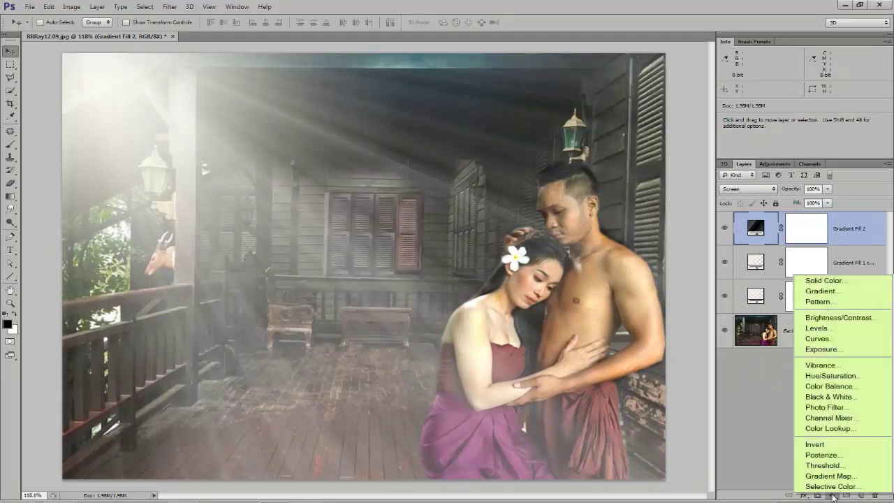
click(825, 329)
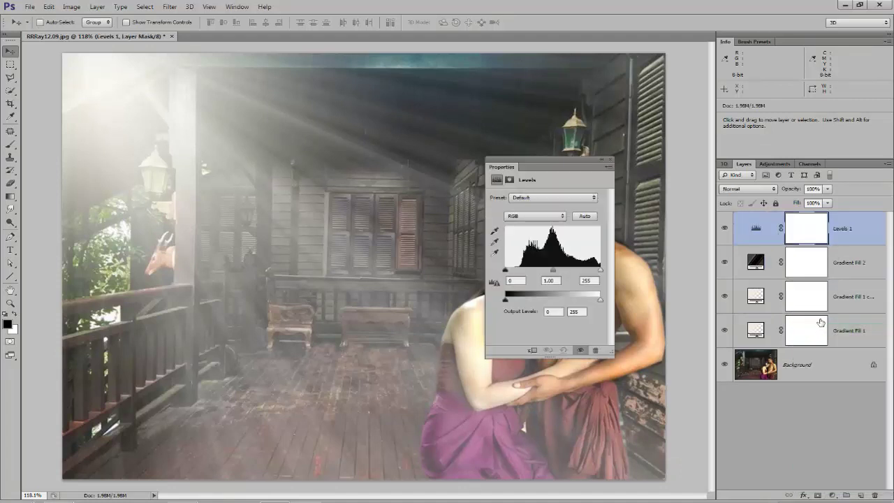
click(532, 350)
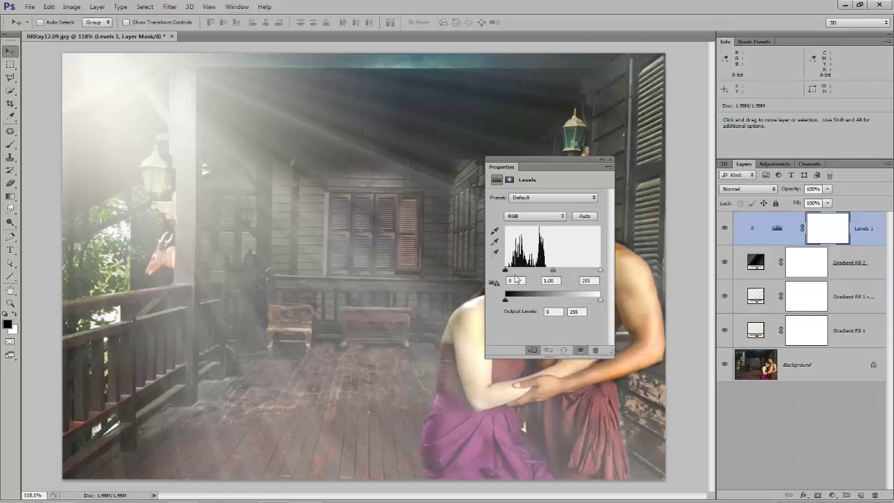
drag(504, 270, 590, 270)
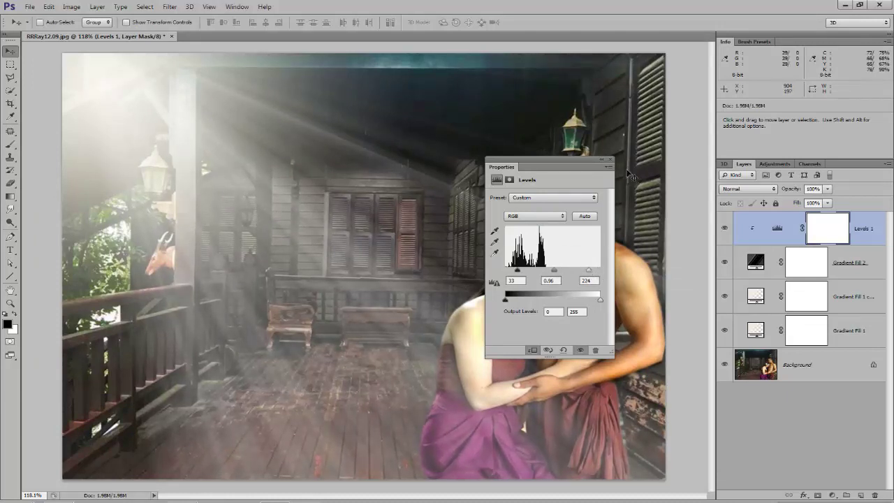
click(609, 160)
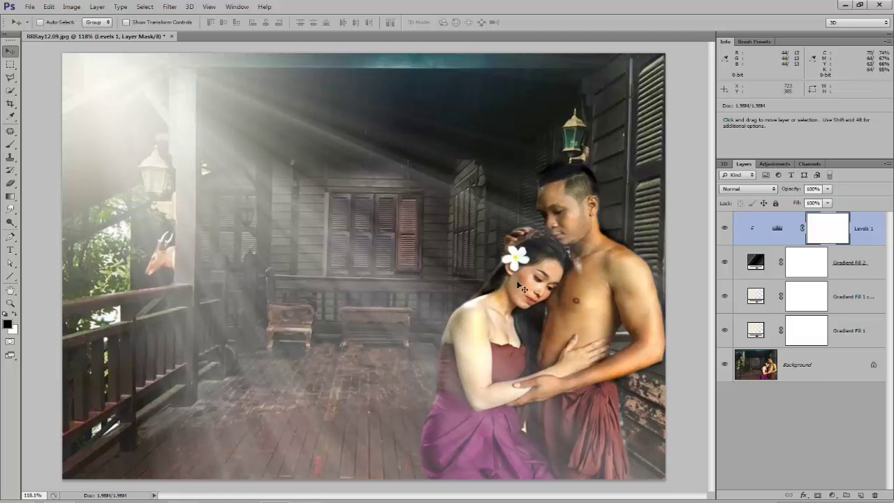
- Reopen the noise gradient fill's settings and try out different ray angles, ending with rays that fall steeply downward
double_click(755, 266)
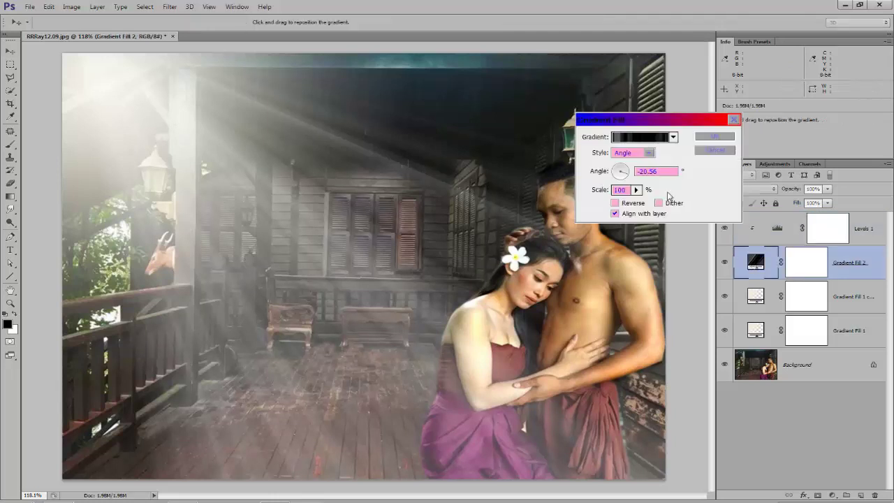
drag(664, 123, 628, 112)
click(605, 155)
drag(607, 150, 609, 155)
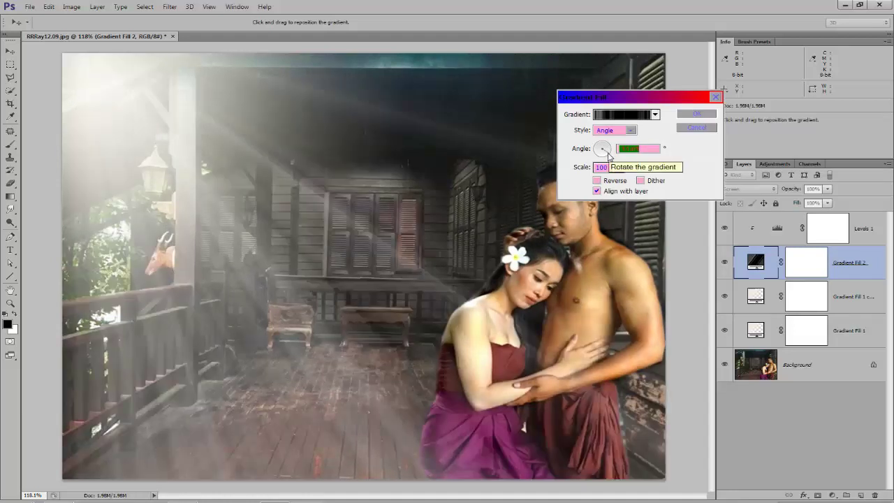
click(598, 148)
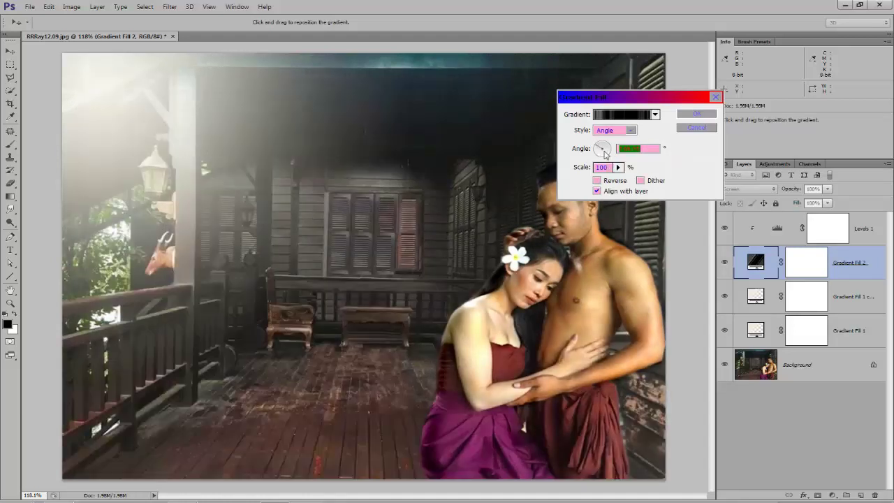
click(604, 152)
click(605, 155)
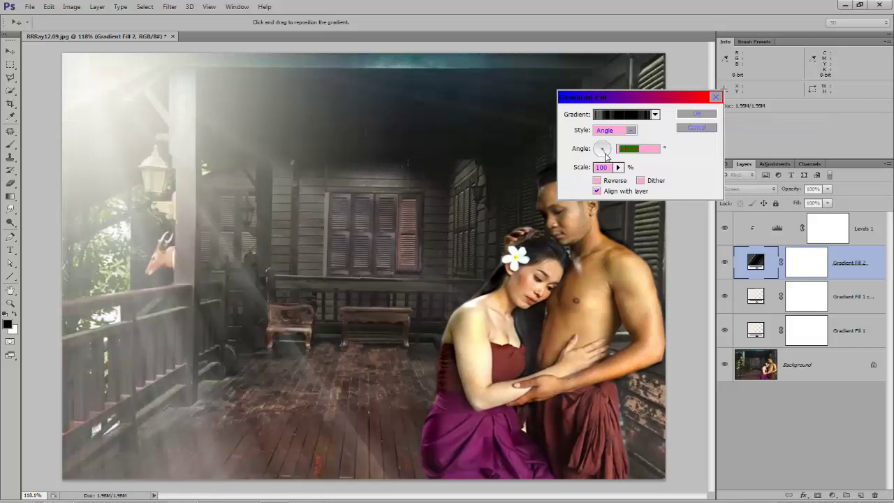
click(607, 154)
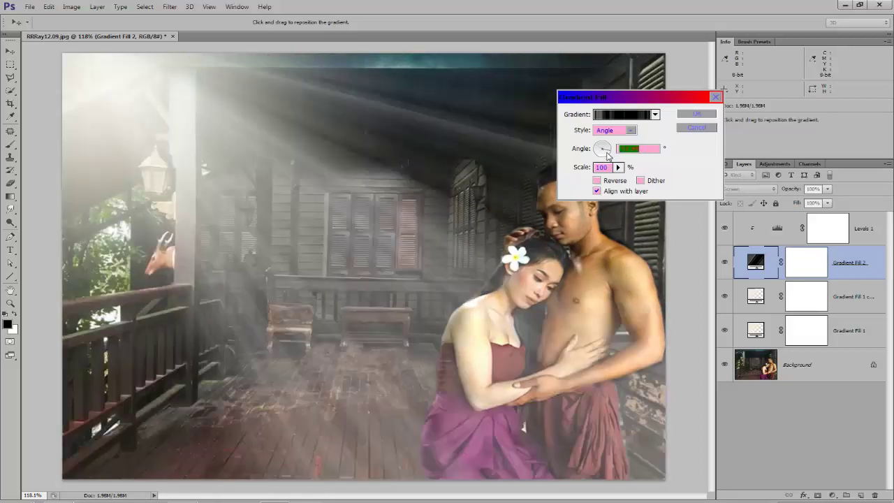
click(607, 154)
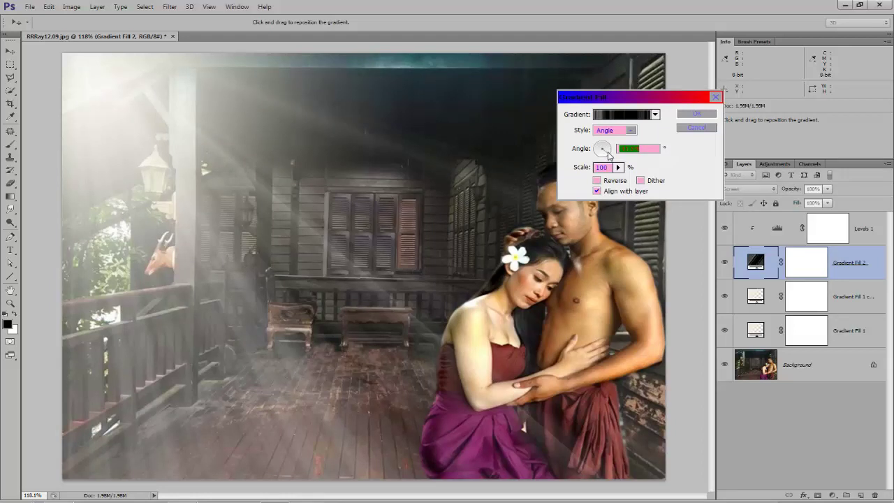
click(608, 155)
click(606, 156)
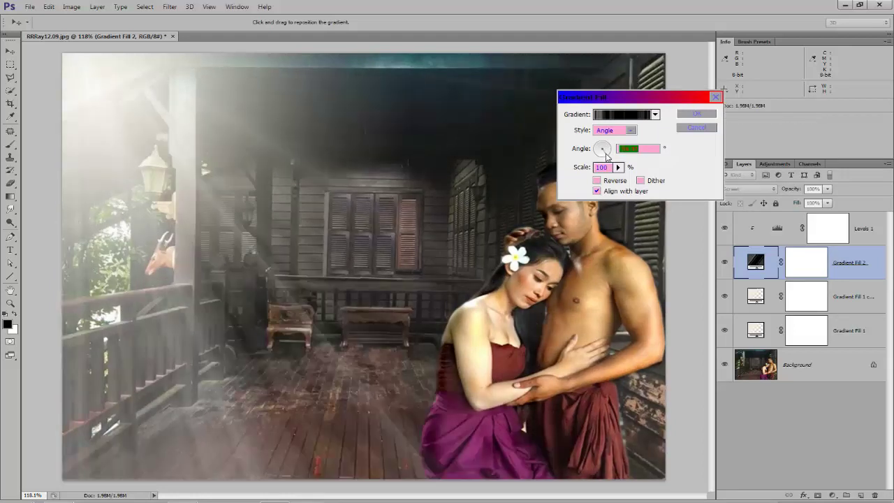
- Turn the noise gradient's rays back toward the lower right, reposition their origin near the photo's upper-left corner and accept the fill
drag(204, 389, 207, 336)
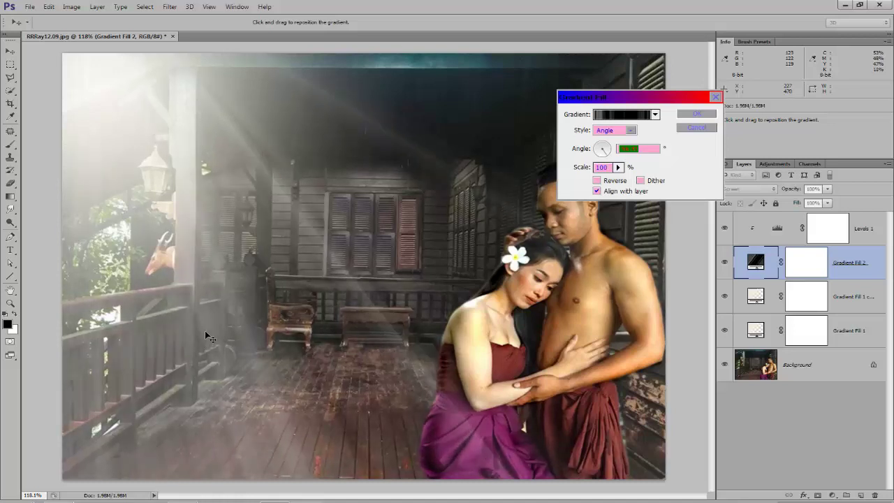
click(609, 155)
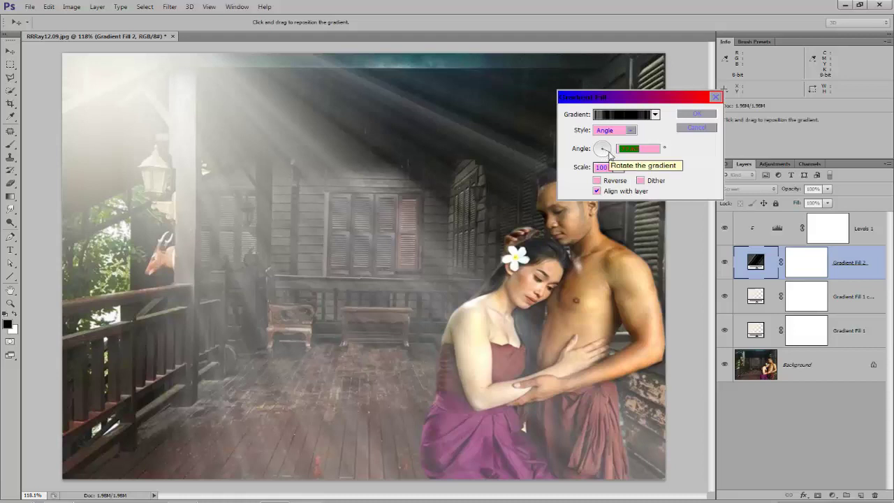
click(610, 155)
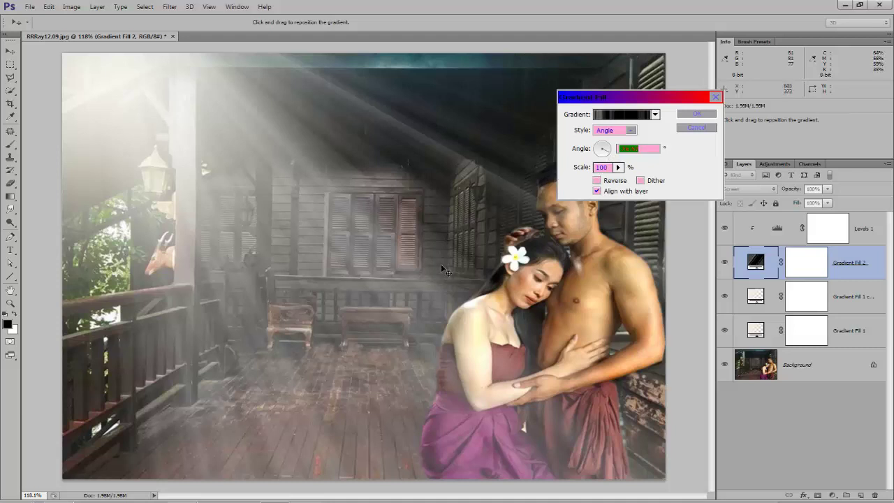
drag(196, 78, 149, 93)
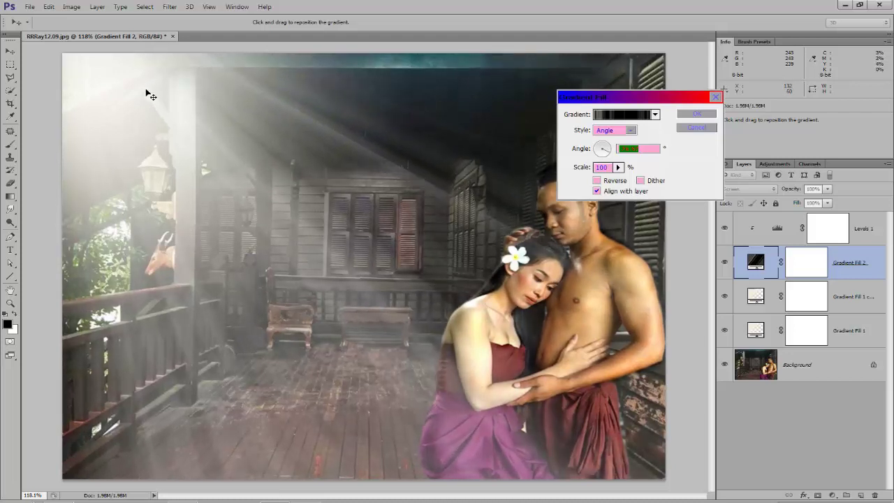
click(696, 114)
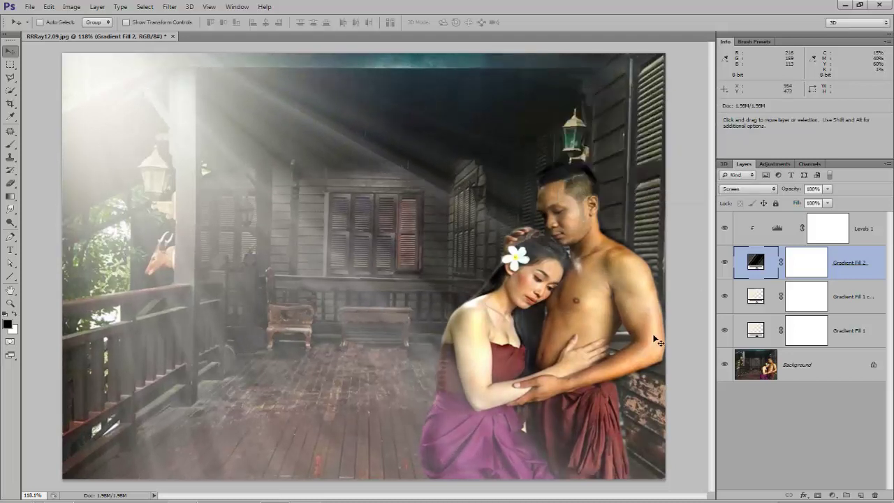
- Paint black over the couple on the noise gradient layer's mask, using a size 90 brush at 26% opacity
scroll(648, 336, down, 1)
scroll(647, 336, down, 2)
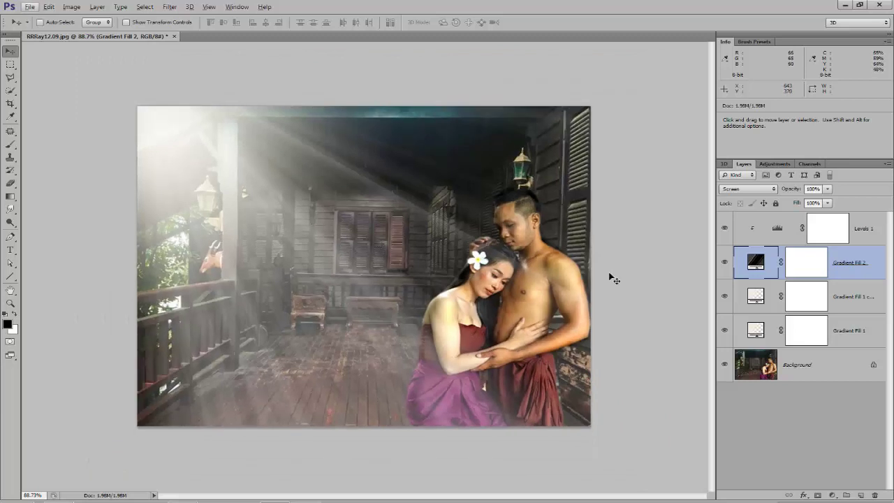
click(848, 238)
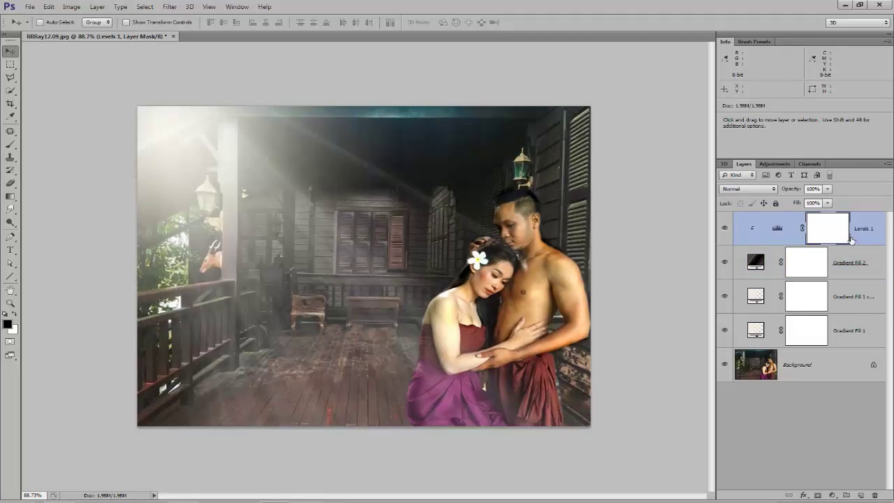
click(808, 270)
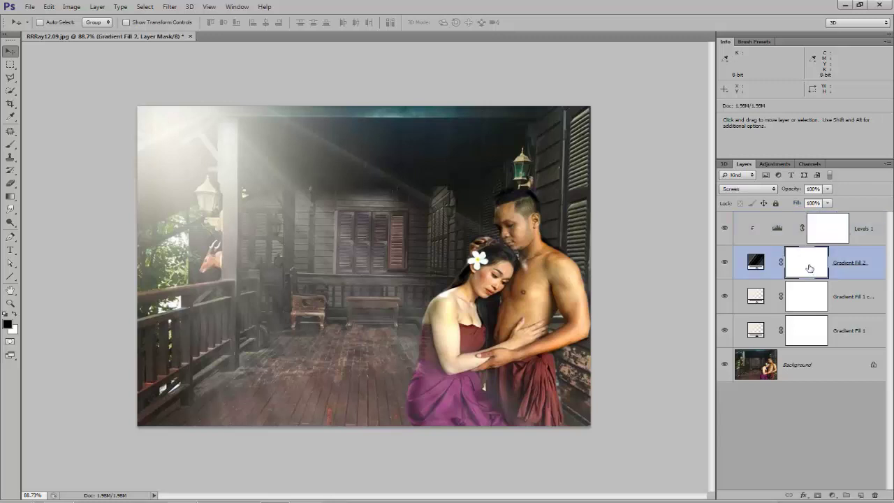
click(11, 144)
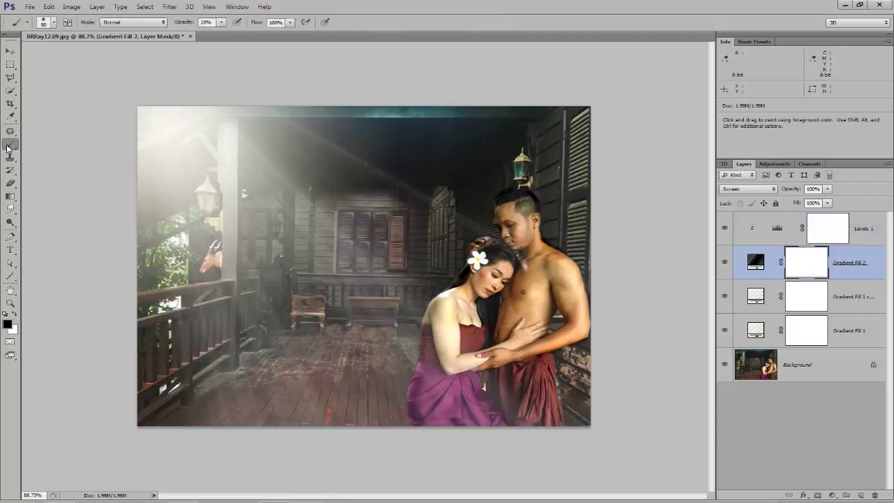
click(222, 23)
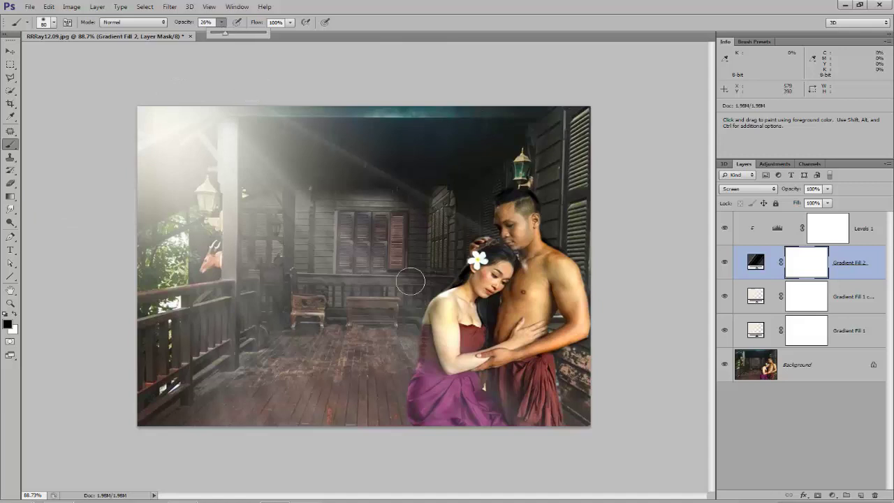
key(])
click(498, 243)
drag(497, 259, 459, 302)
mouse_move(458, 354)
mouse_down()
mouse_move(549, 348)
mouse_move(520, 348)
mouse_move(558, 280)
mouse_move(553, 263)
mouse_move(551, 284)
mouse_move(534, 283)
mouse_move(510, 248)
mouse_move(515, 231)
mouse_move(514, 243)
mouse_move(499, 221)
mouse_move(495, 246)
mouse_move(454, 301)
mouse_move(436, 383)
mouse_move(425, 390)
mouse_move(449, 343)
mouse_move(448, 395)
mouse_move(439, 373)
mouse_move(445, 425)
mouse_move(452, 375)
mouse_move(483, 409)
mouse_move(544, 356)
mouse_move(506, 383)
mouse_move(535, 403)
mouse_move(537, 429)
mouse_up()
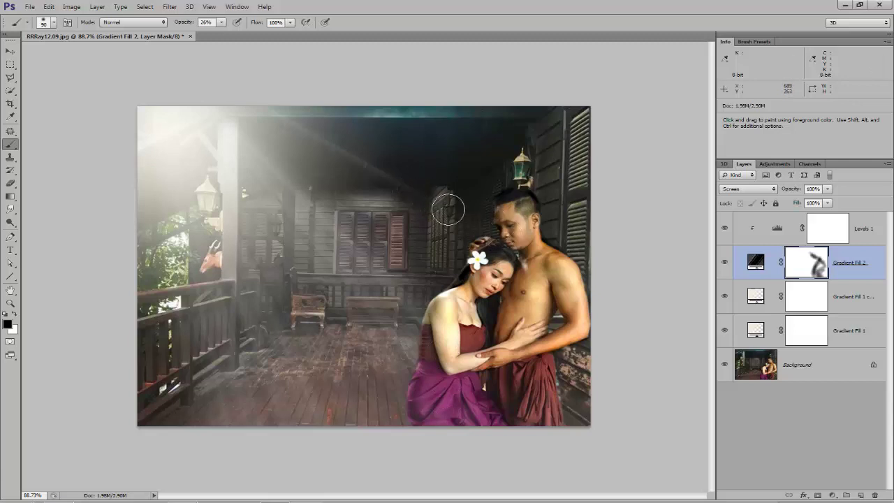
- Brush black on the same mask over the dark upper wall, the wooden floor and the benches to soften the rays there
drag(410, 172, 368, 142)
mouse_move(268, 404)
mouse_down()
mouse_move(232, 319)
mouse_move(232, 300)
mouse_move(273, 374)
mouse_up()
mouse_move(254, 345)
mouse_down()
mouse_move(288, 412)
mouse_move(245, 333)
mouse_move(238, 410)
mouse_move(219, 393)
mouse_move(224, 362)
mouse_move(312, 378)
mouse_move(338, 457)
mouse_move(310, 419)
mouse_move(395, 368)
mouse_move(403, 344)
mouse_move(387, 387)
mouse_move(327, 407)
mouse_move(385, 369)
mouse_move(308, 331)
mouse_move(360, 398)
mouse_move(380, 366)
mouse_move(361, 342)
mouse_move(395, 352)
mouse_move(411, 336)
mouse_move(405, 362)
mouse_move(407, 354)
mouse_move(336, 405)
mouse_move(250, 420)
mouse_move(215, 403)
mouse_move(235, 385)
mouse_move(275, 412)
mouse_up()
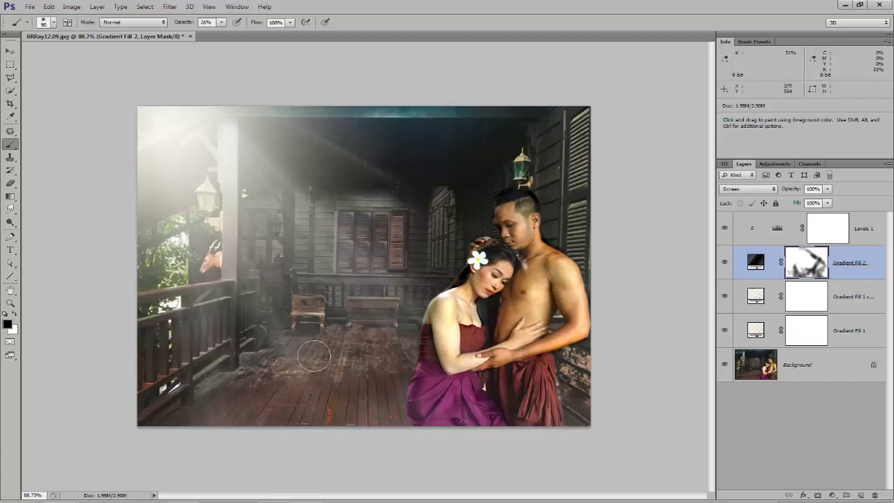
drag(301, 286, 345, 316)
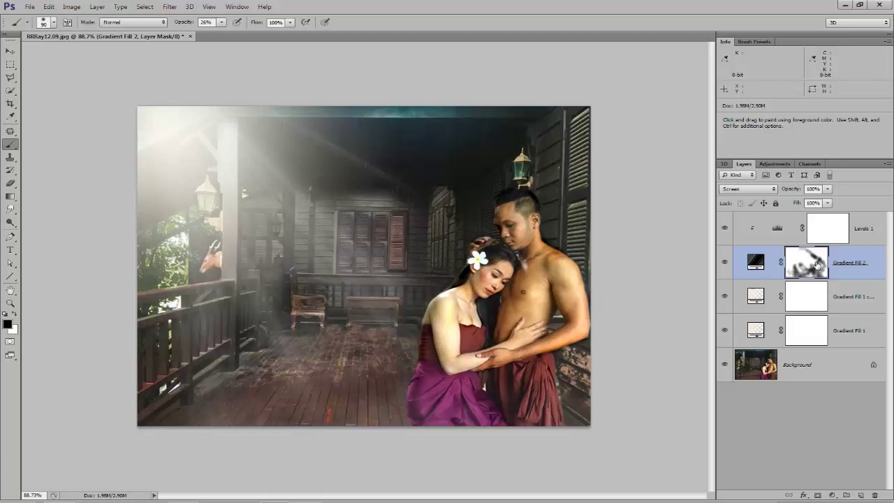
- Merge the Levels adjustment and all three gradient fill layers into one layer above the Background
click(865, 238)
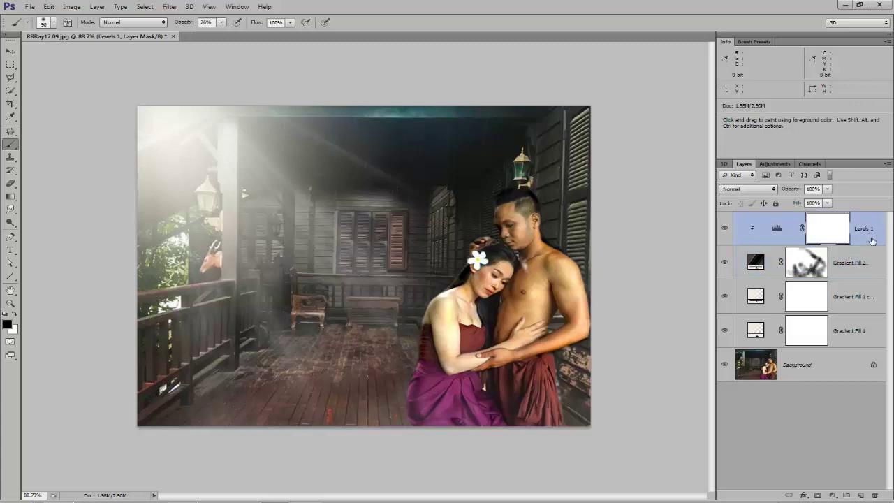
shift+click(864, 275)
shift+click(868, 307)
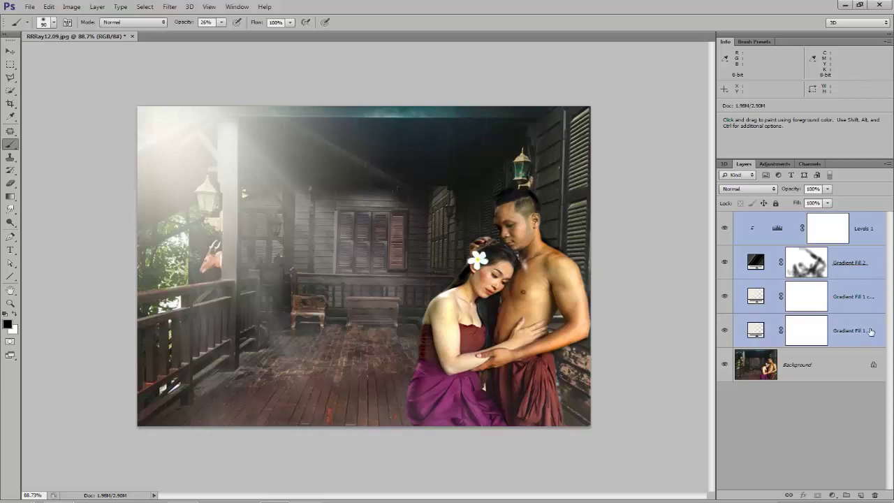
right_click(863, 329)
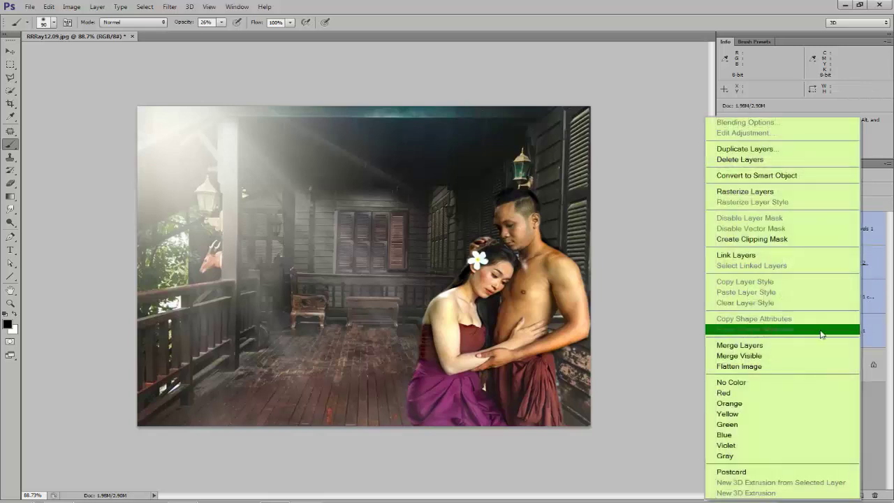
click(777, 347)
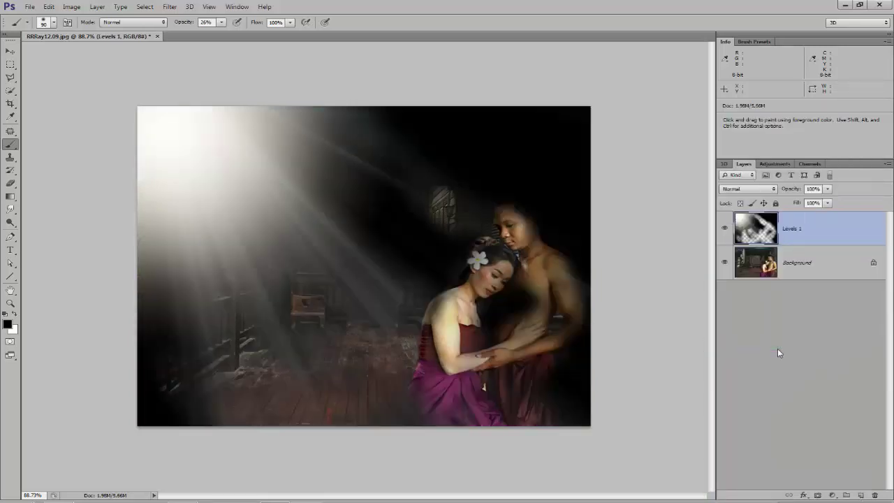
- Set the merged rays layer's blend mode to Screen and adjust its Hue/Saturation to hue -2, saturation +73 and slightly raised lightness
click(762, 190)
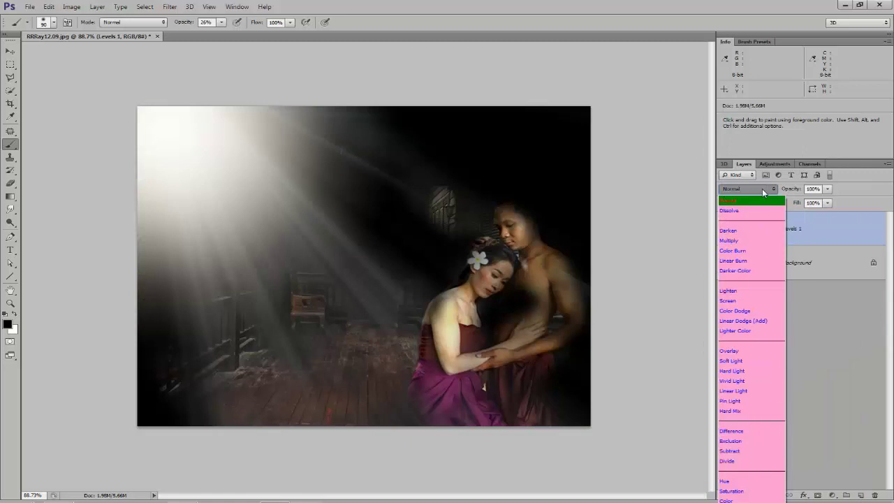
click(752, 301)
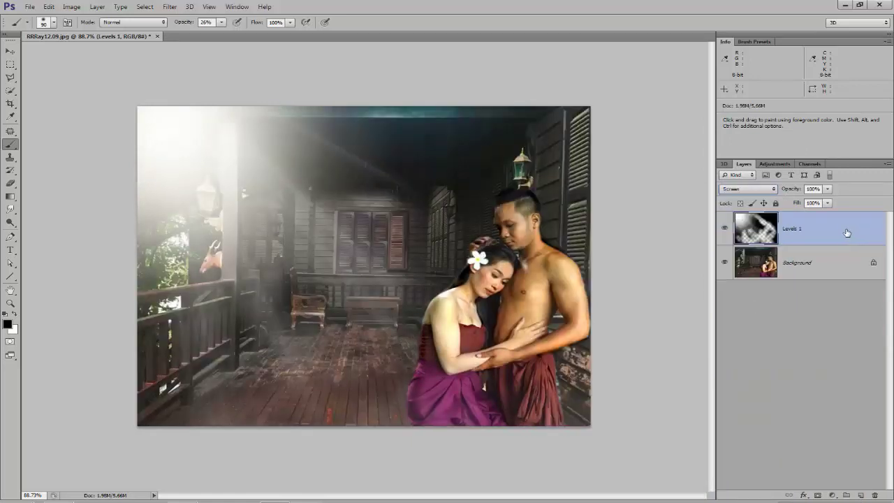
click(72, 7)
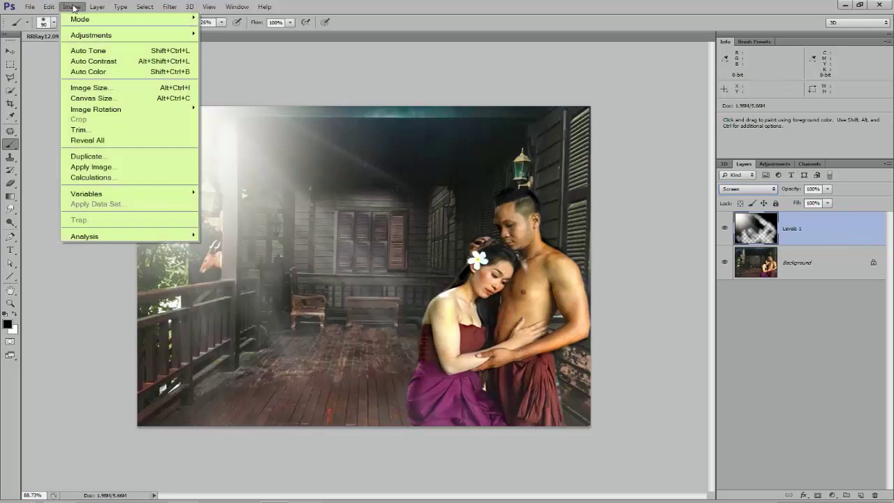
mouse_move(91, 40)
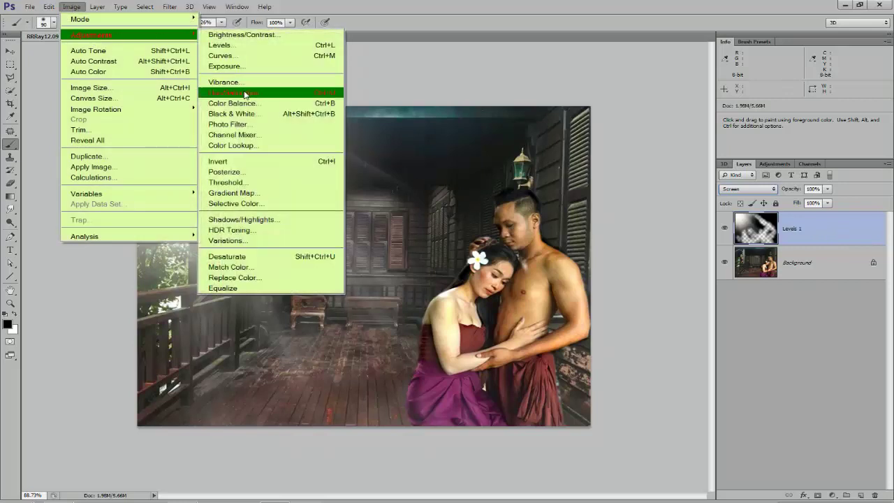
click(245, 93)
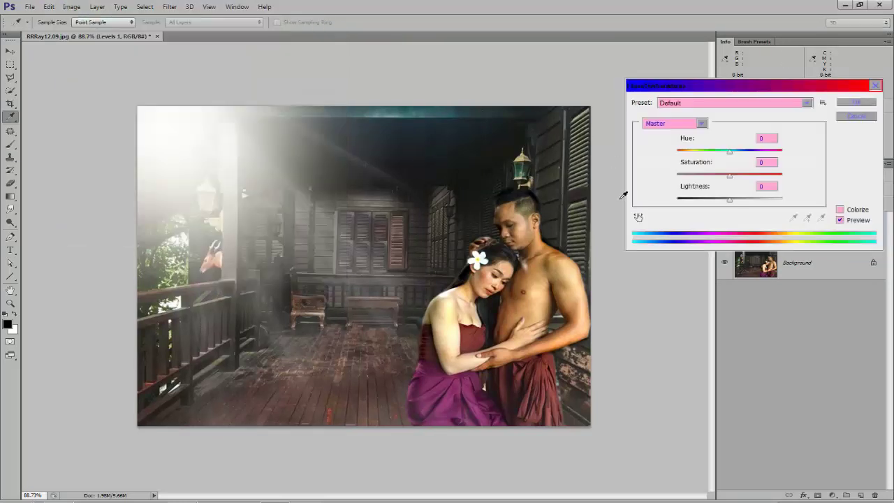
drag(731, 180, 740, 176)
drag(768, 178, 775, 179)
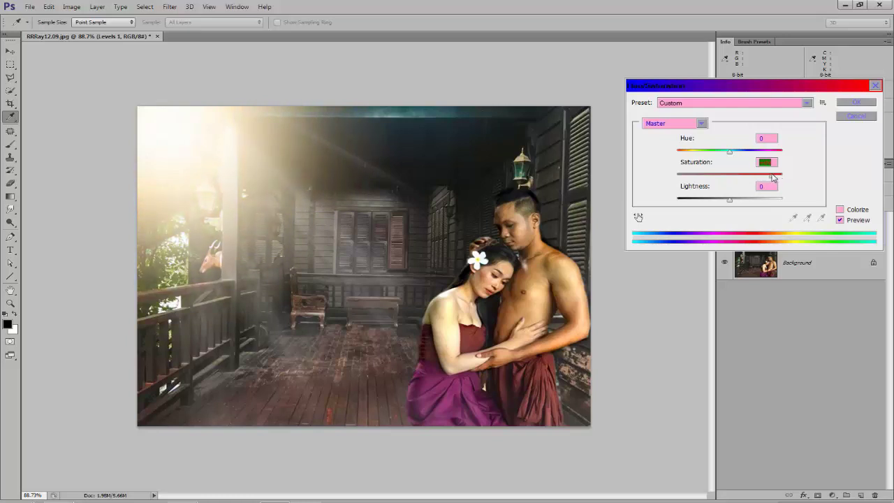
mouse_move(730, 153)
mouse_down()
mouse_move(745, 156)
mouse_move(702, 155)
mouse_move(730, 155)
mouse_up()
drag(729, 202, 733, 203)
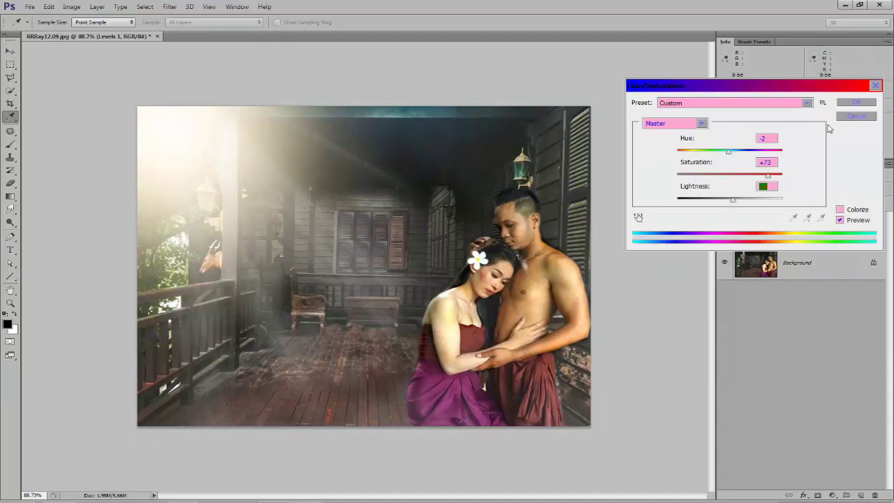
click(856, 102)
key(b)
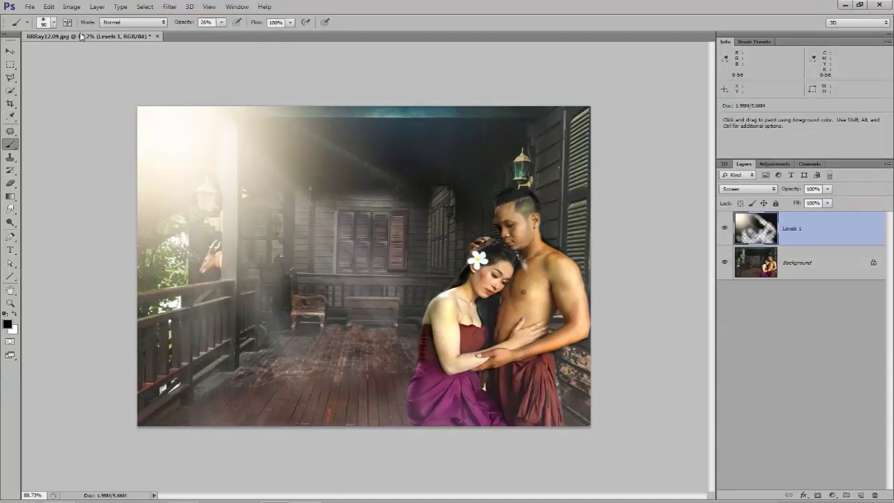
- Warm the rays layer's midtones with Color Balance, using +46 toward red, -1 toward magenta and a strong shift toward yellow
click(73, 8)
mouse_move(96, 38)
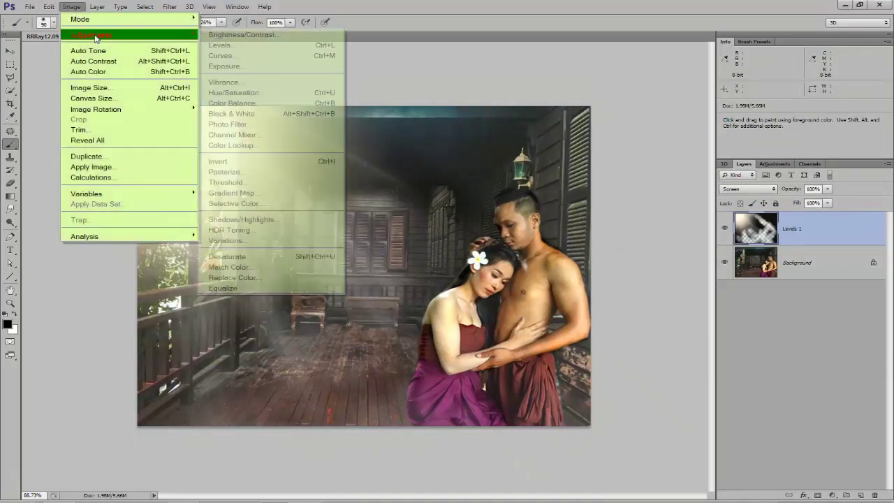
click(258, 109)
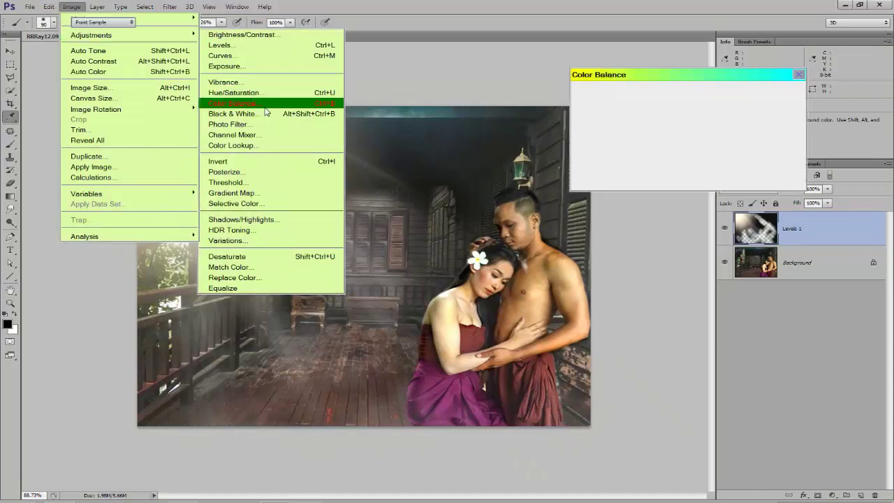
drag(668, 141, 683, 119)
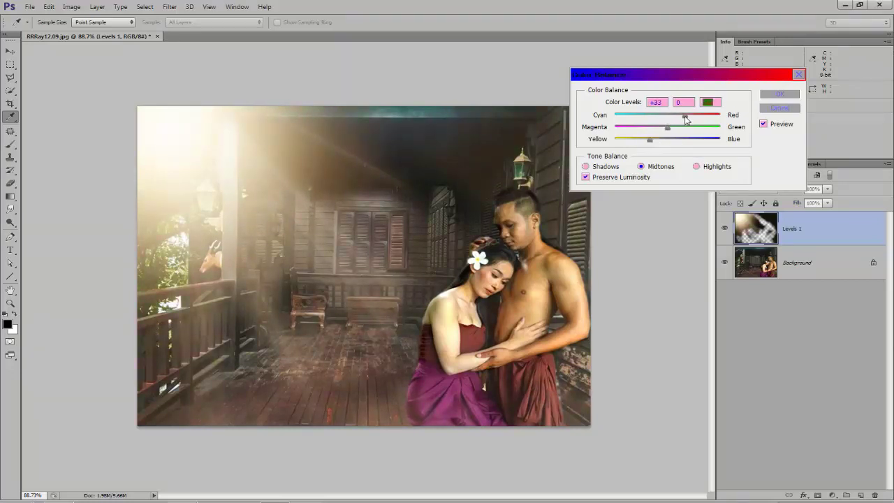
mouse_move(665, 131)
mouse_down()
mouse_move(657, 131)
mouse_move(670, 131)
mouse_up()
drag(685, 121, 691, 121)
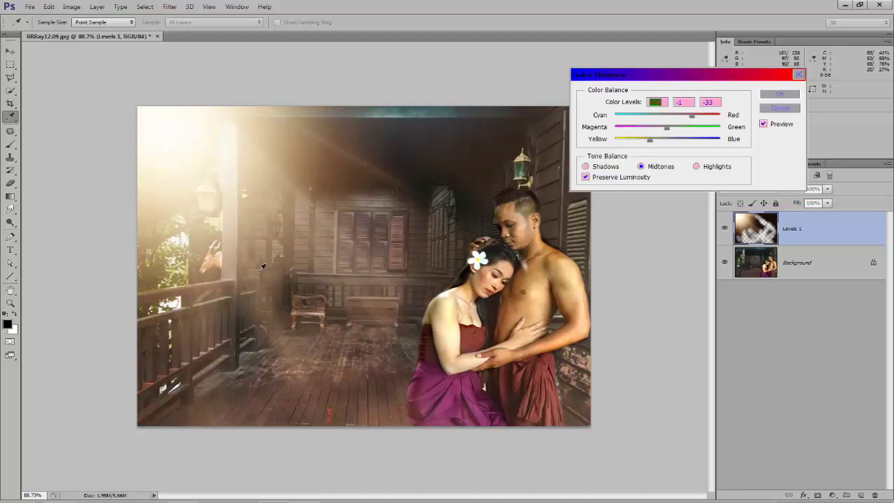
click(645, 139)
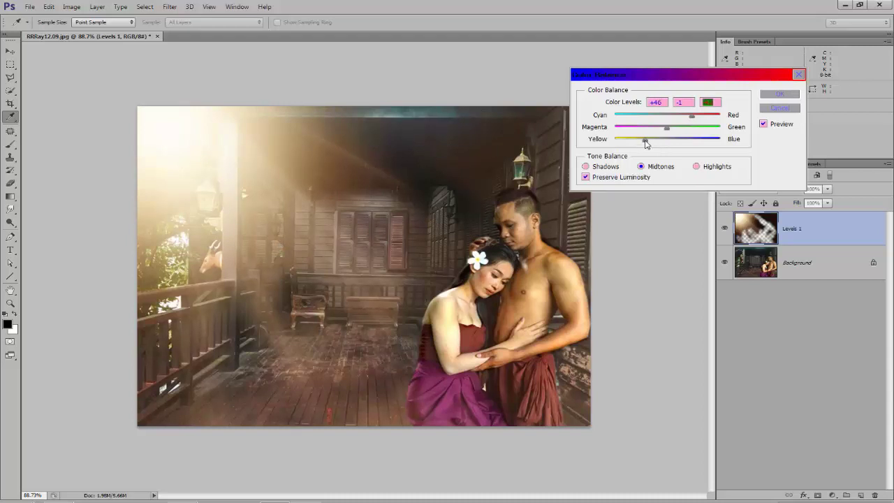
mouse_move(644, 142)
mouse_down()
mouse_move(615, 139)
mouse_move(643, 145)
mouse_up()
click(779, 94)
key(b)
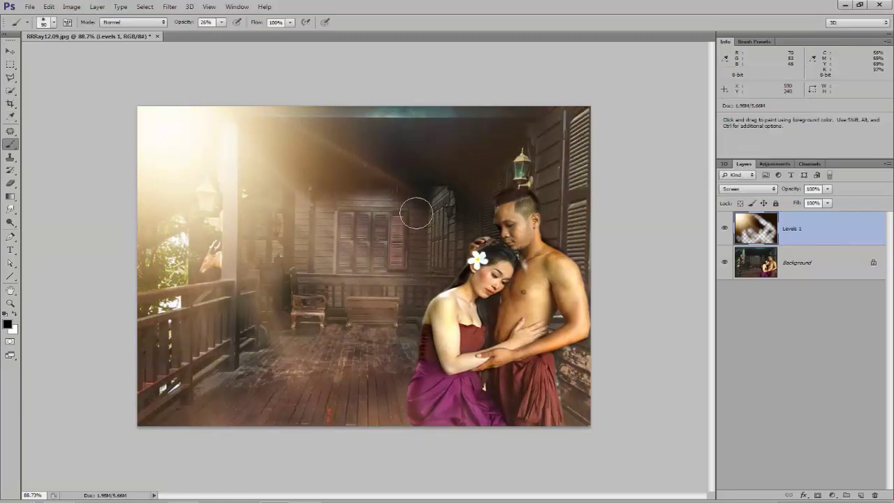